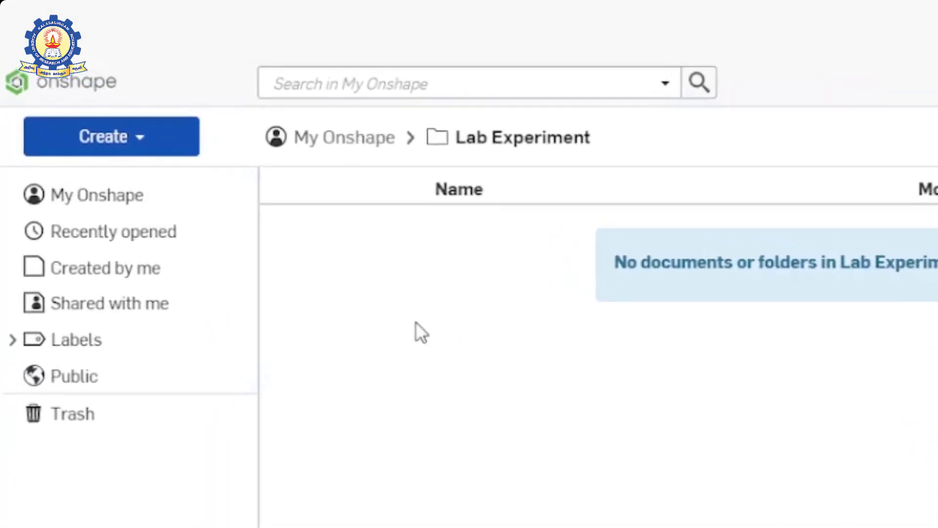
# Step: Create a new document named "Hopper" in the Lab Experiment folder
pyautogui.click(135, 143)
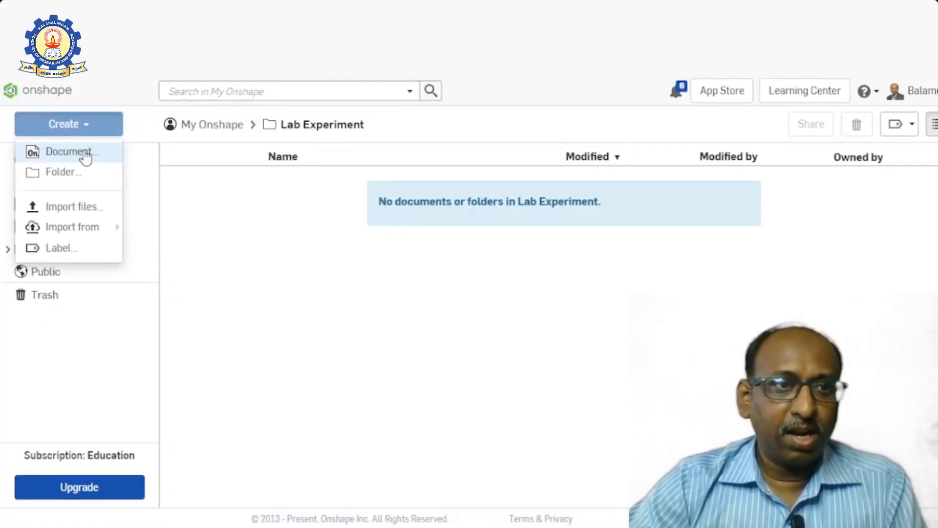
pyautogui.click(85, 156)
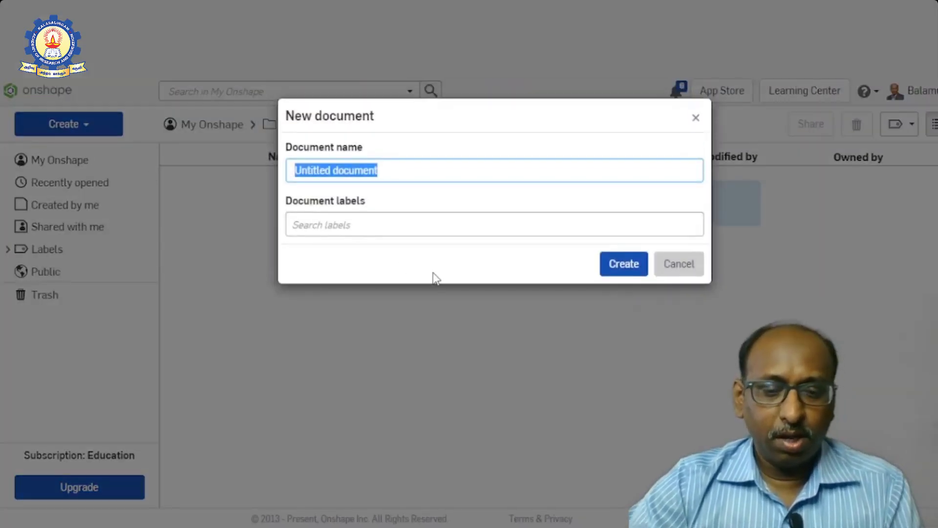
pyautogui.write('HO')
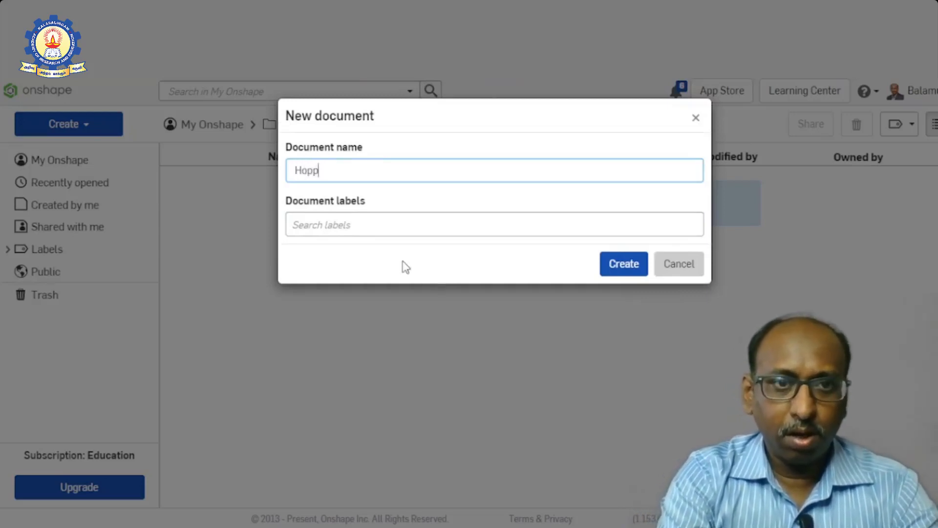
pyautogui.write('pper')
pyautogui.click(627, 264)
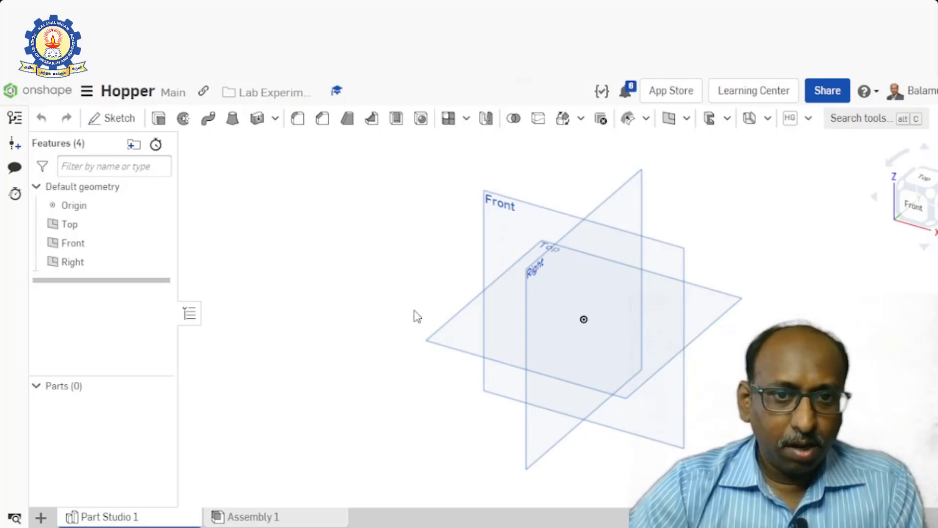
# Step: Start a sketch on the Top plane and draw a center point rectangle about 83 by 80 mm centred on the origin
pyautogui.click(465, 339)
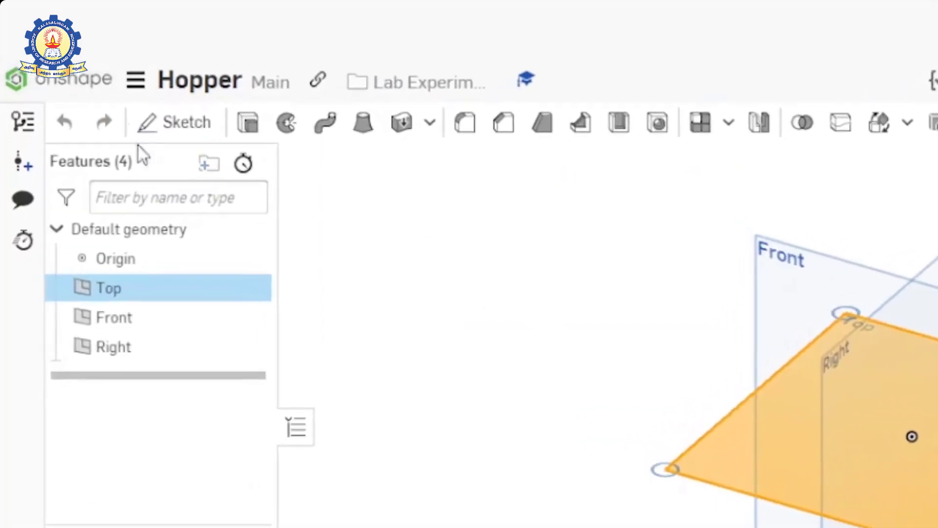
pyautogui.click(182, 128)
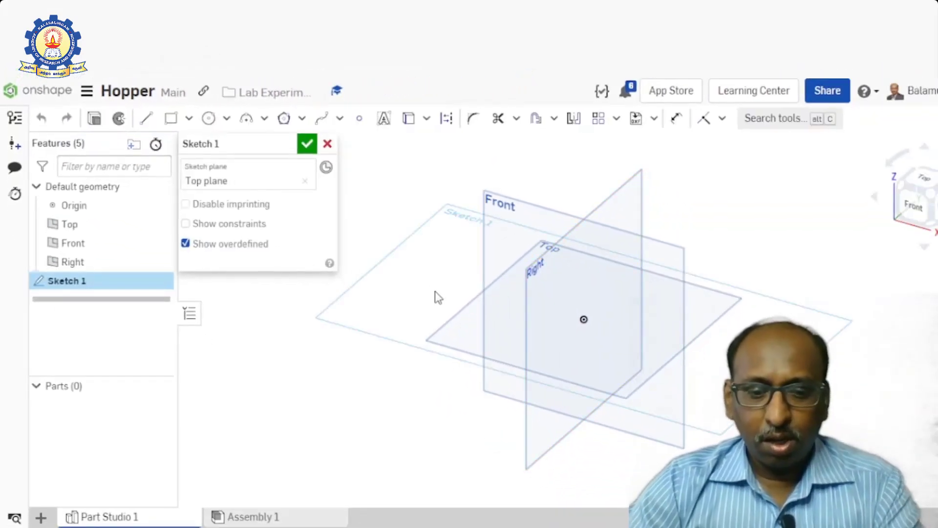
pyautogui.press('n')
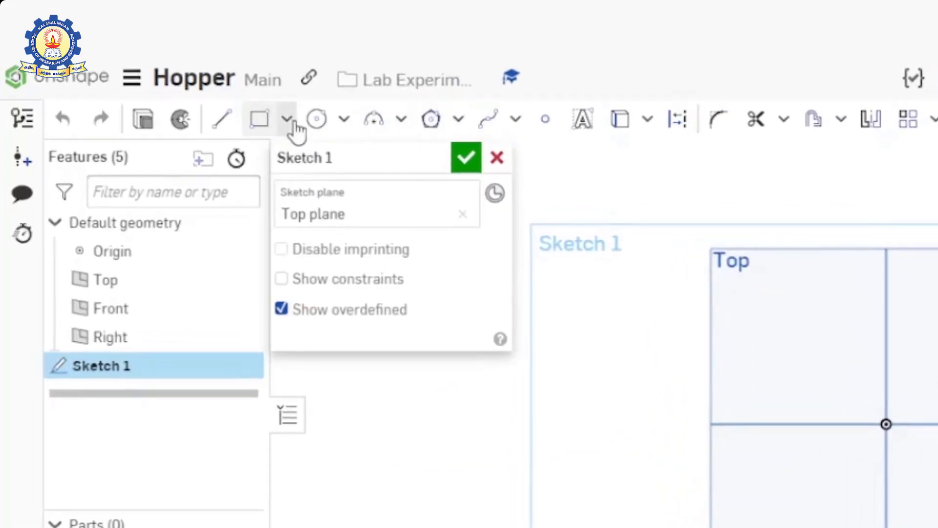
pyautogui.click(287, 120)
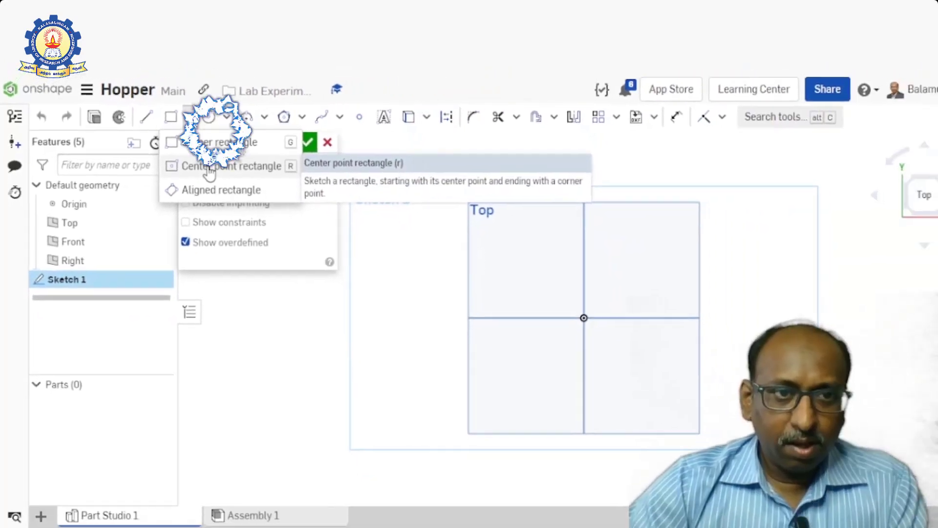
pyautogui.click(208, 167)
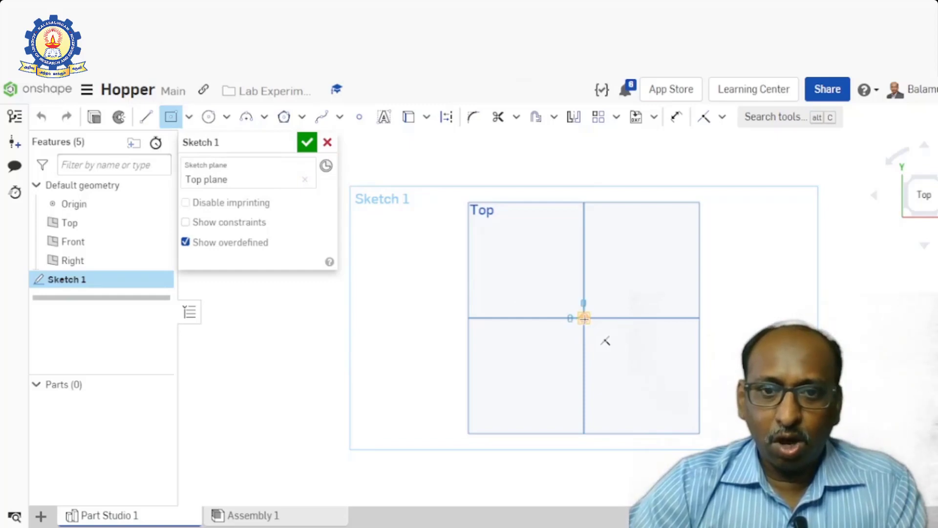
pyautogui.click(584, 318)
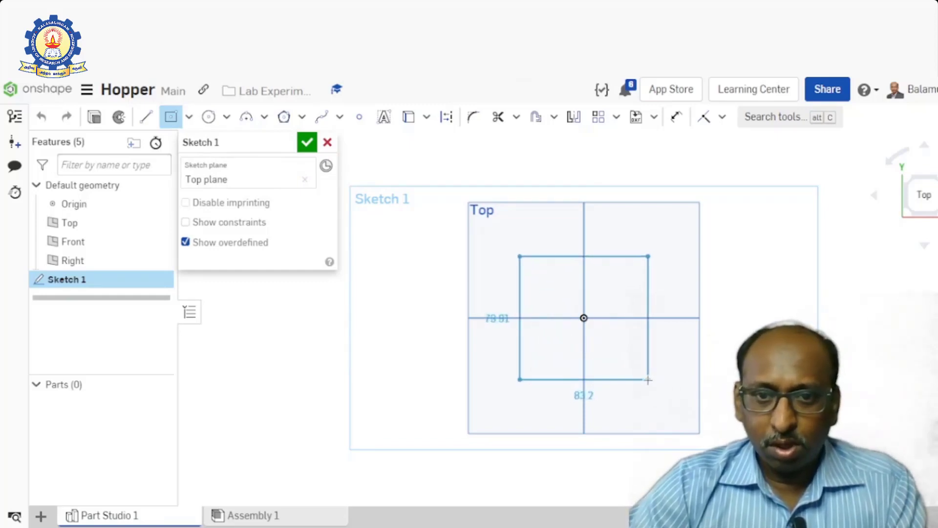
pyautogui.click(648, 379)
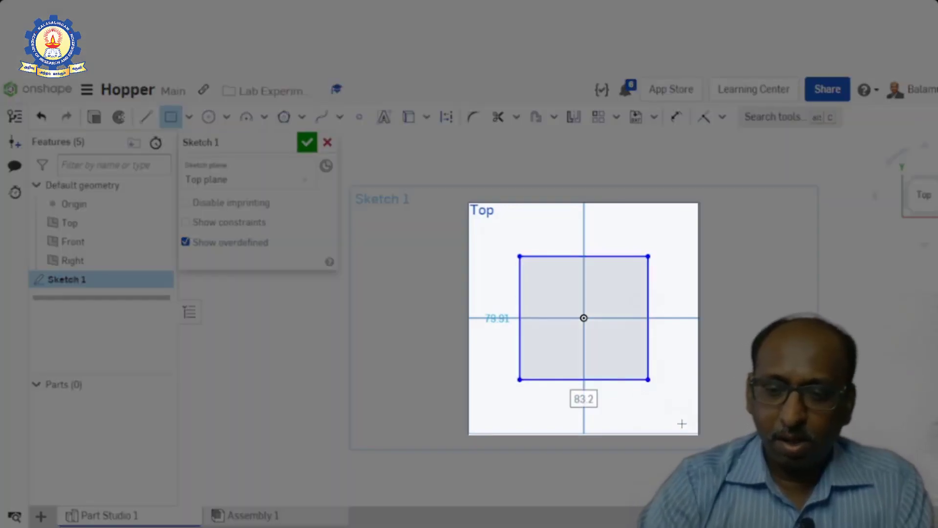
# Step: Set the rectangle's width and height to 50 mm each and finish the sketch
pyautogui.write('5')
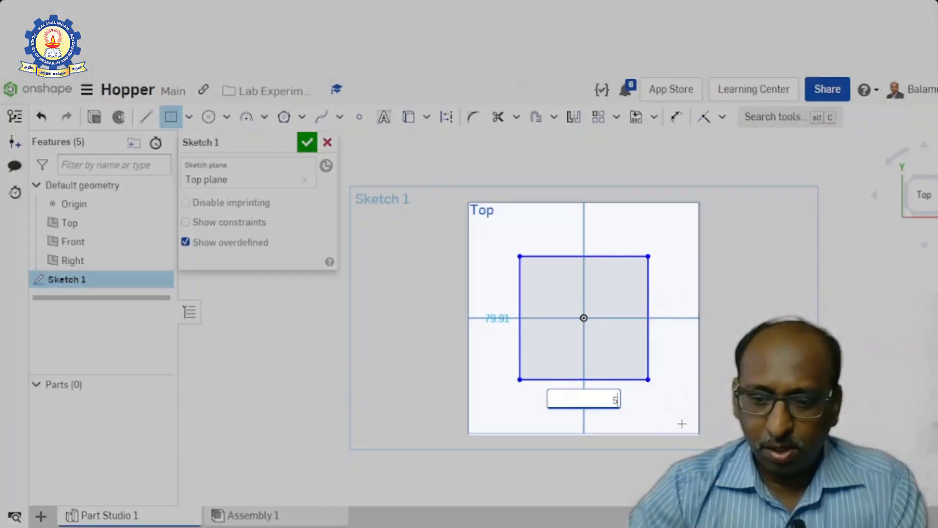
pyautogui.write('0')
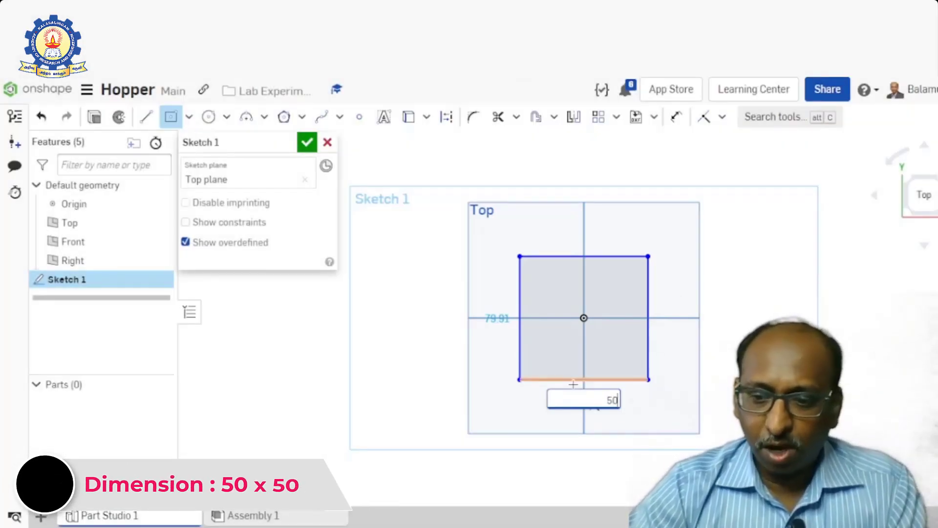
pyautogui.press('Return')
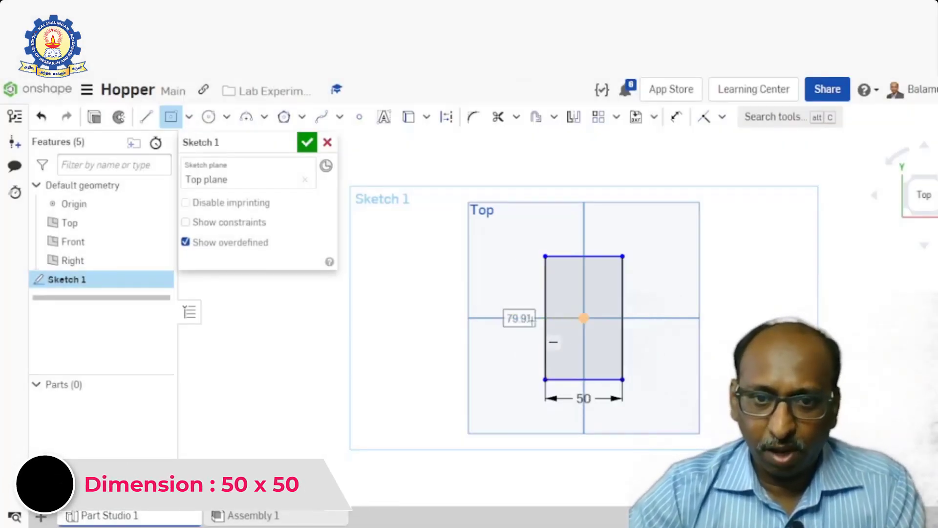
pyautogui.press('Return')
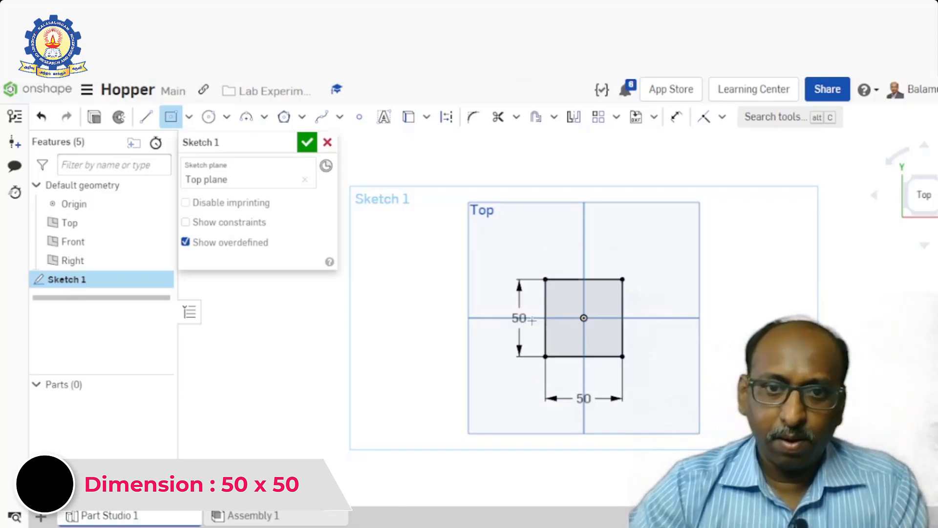
pyautogui.click(308, 143)
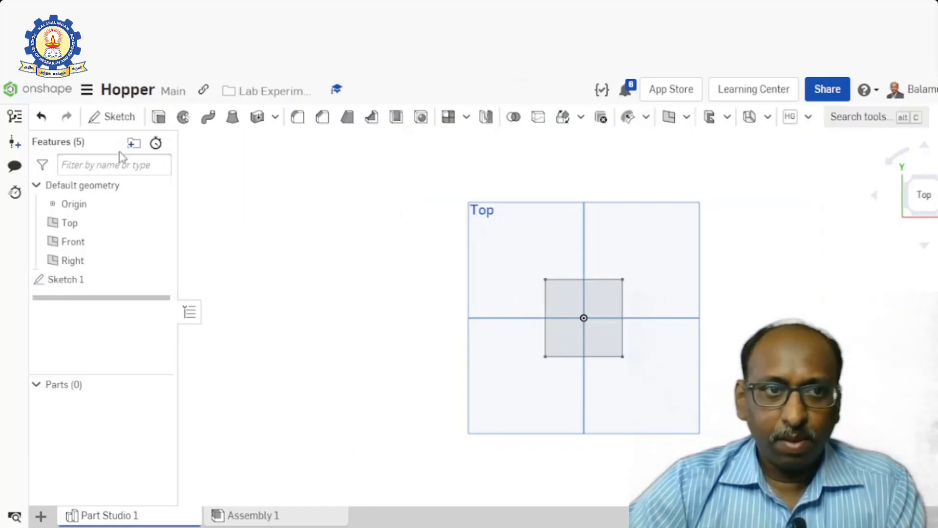
# Step: Extrude the square sketch region as a new solid with a blind depth of 20 mm
pyautogui.moveTo(664, 352); pyautogui.dragTo(719, 368, button='right')
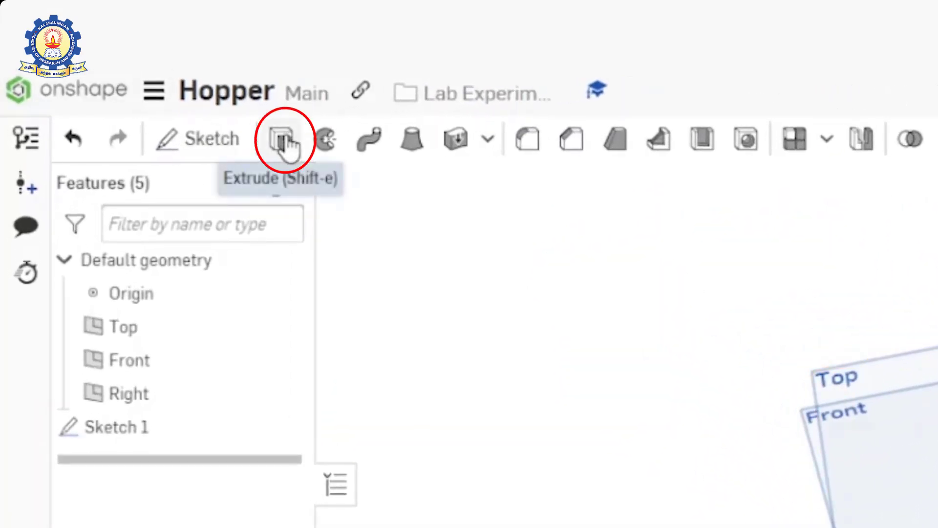
pyautogui.click(282, 142)
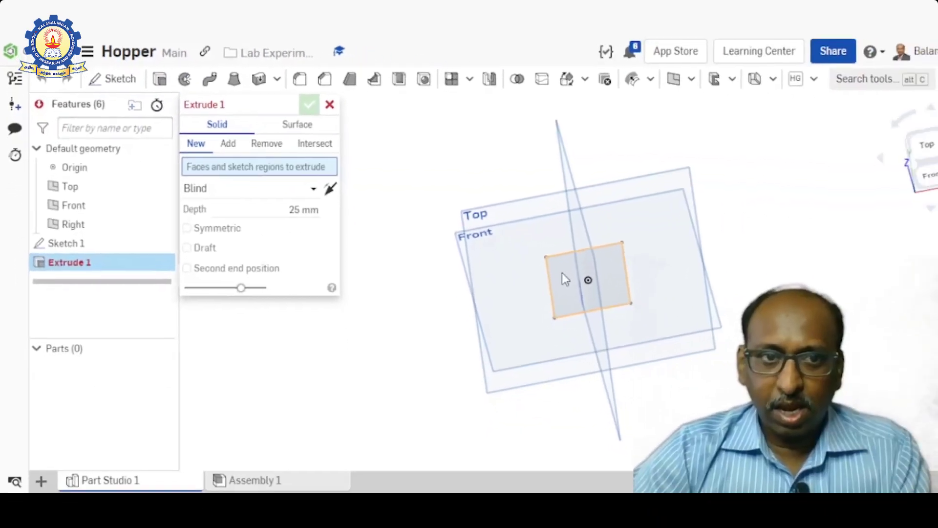
pyautogui.click(570, 332)
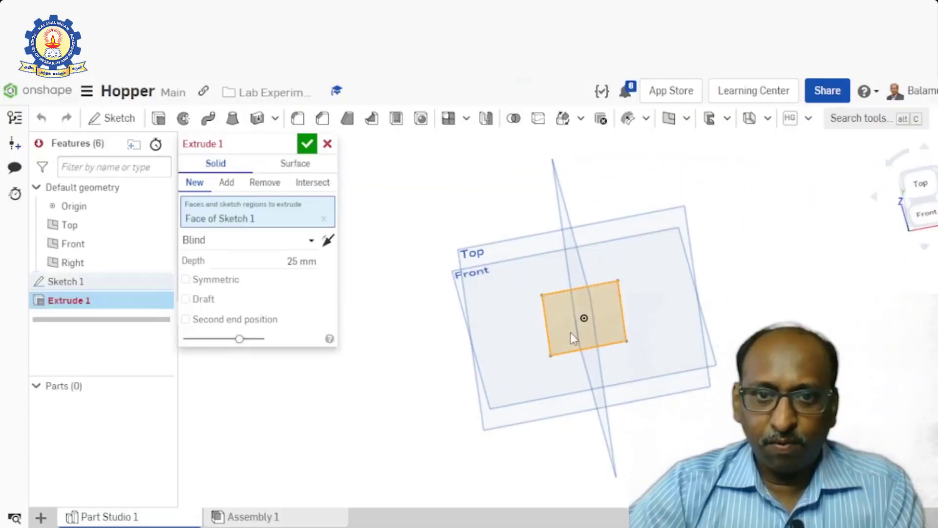
pyautogui.click(287, 262)
pyautogui.write('20')
pyautogui.press('Return')
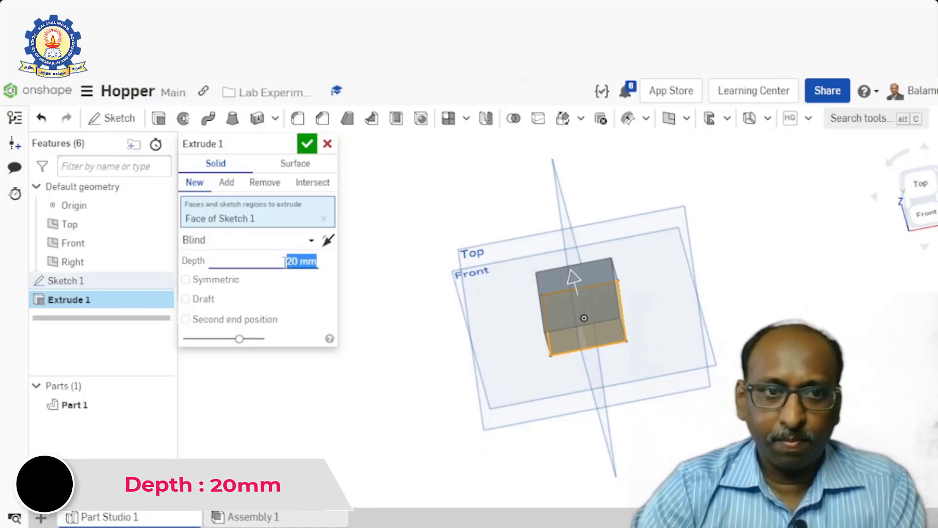
pyautogui.click(310, 145)
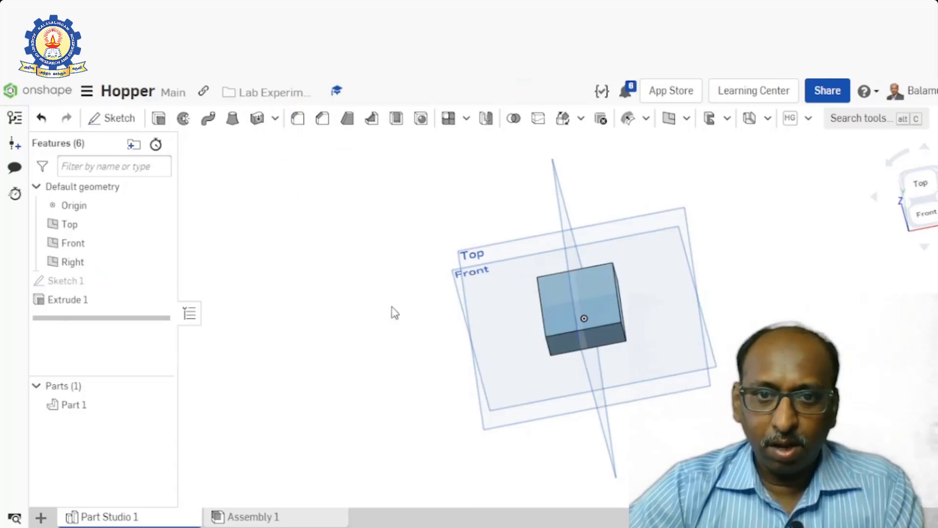
# Step: Create a plane offset 80 mm above the top face of the extruded block
pyautogui.moveTo(392, 310); pyautogui.dragTo(435, 279, button='right')
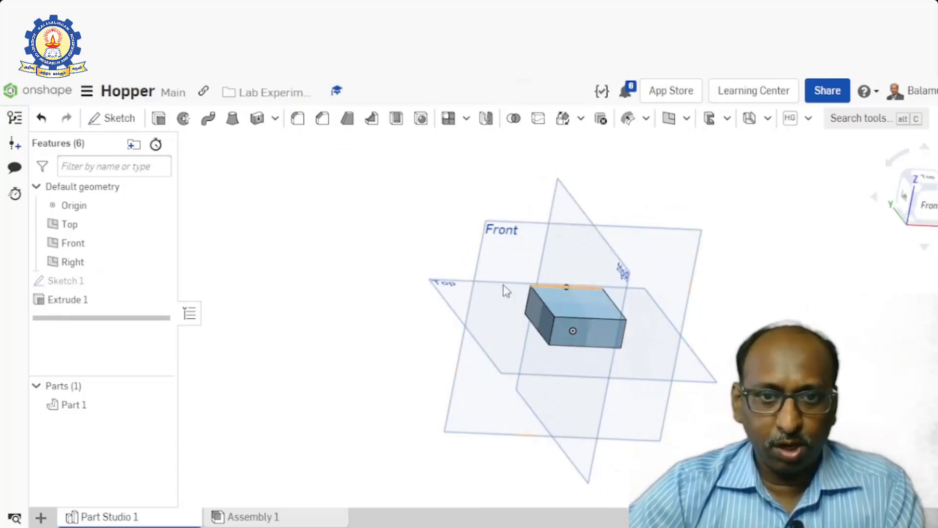
pyautogui.click(669, 121)
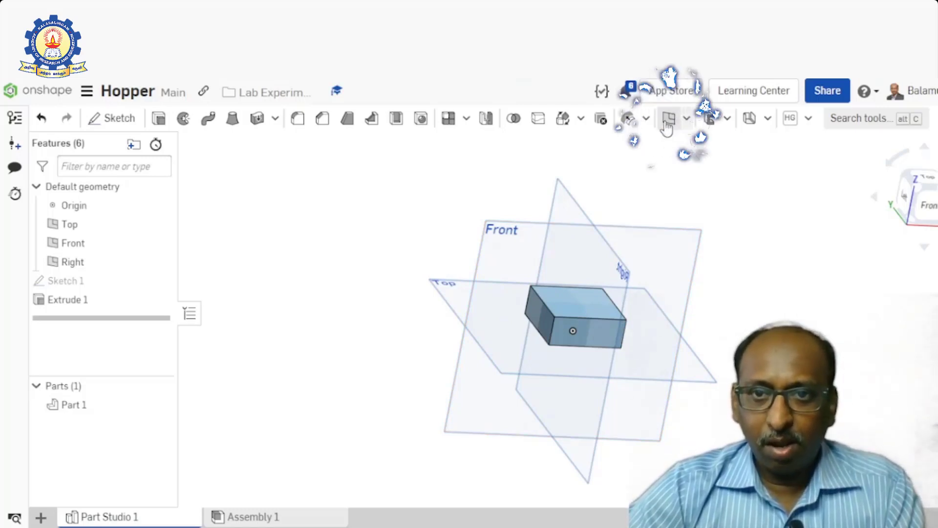
pyautogui.click(567, 304)
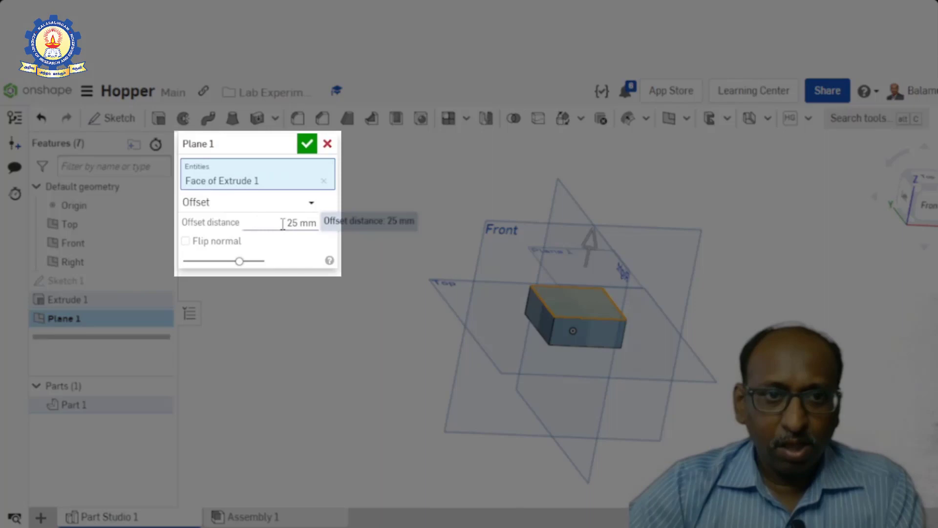
pyautogui.moveTo(282, 224); pyautogui.dragTo(309, 229)
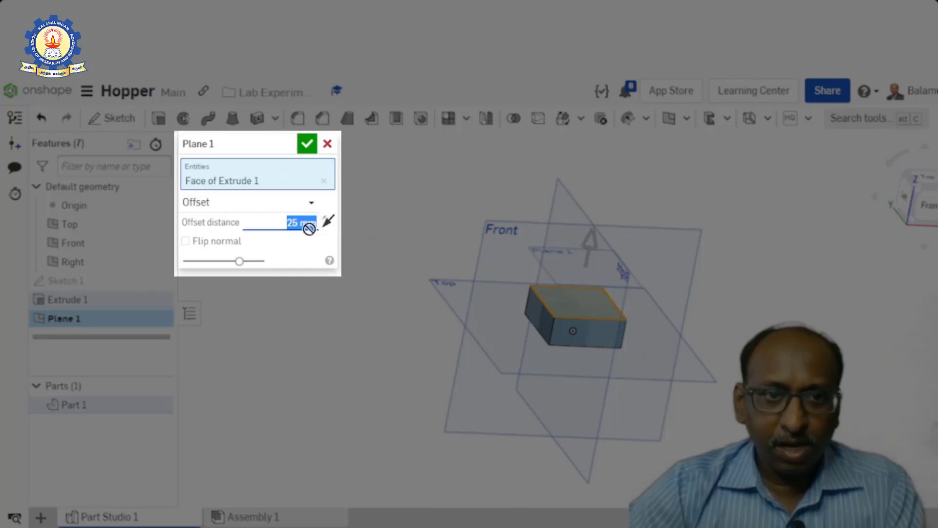
pyautogui.write('80')
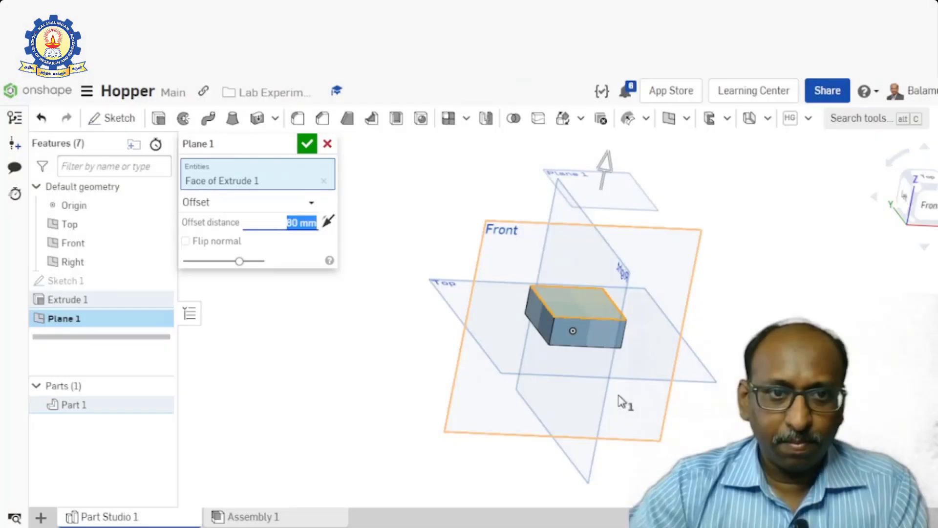
pyautogui.click(308, 145)
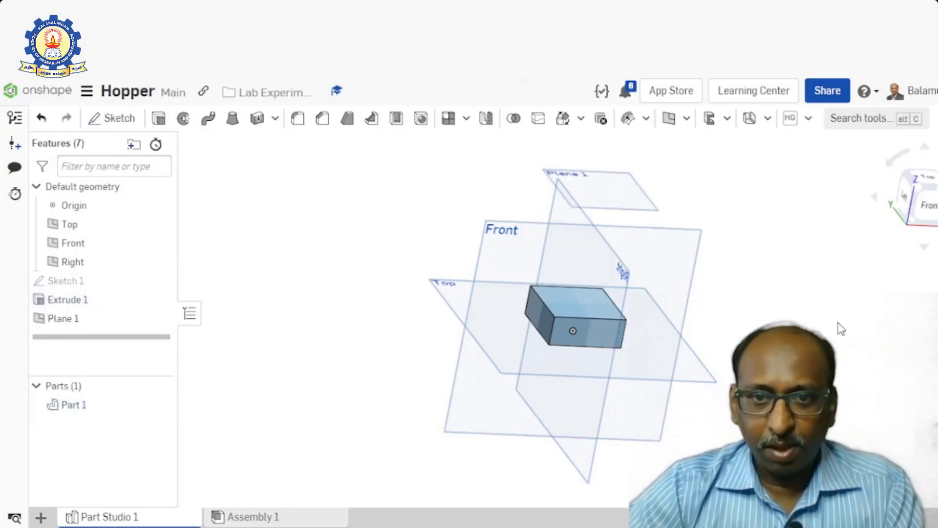
# Step: Start a sketch on the offset plane and draw a center point rectangle about 103 by 98 mm centred on the origin
pyautogui.click(125, 118)
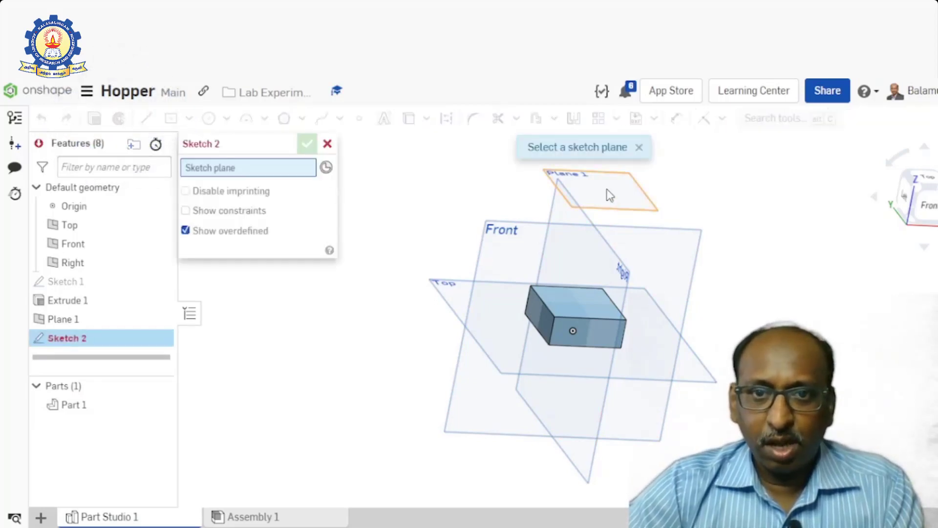
pyautogui.click(610, 193)
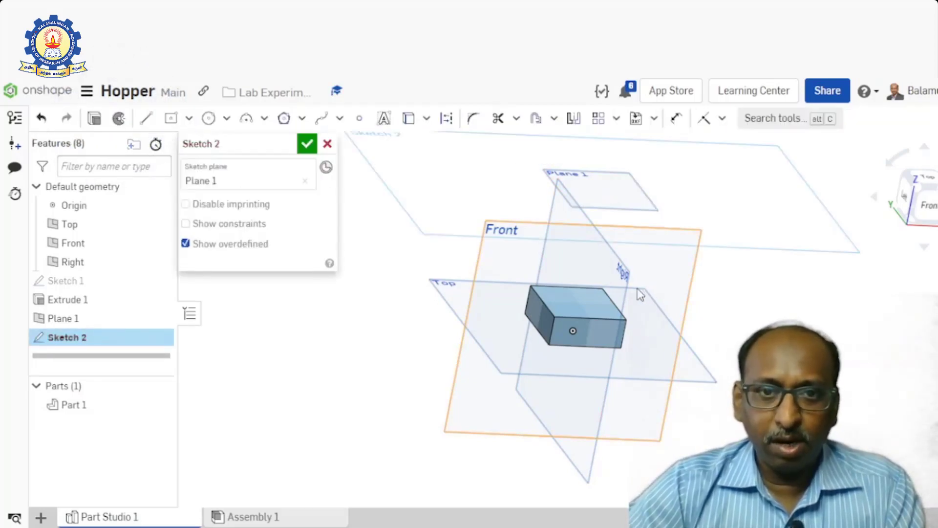
pyautogui.press('n')
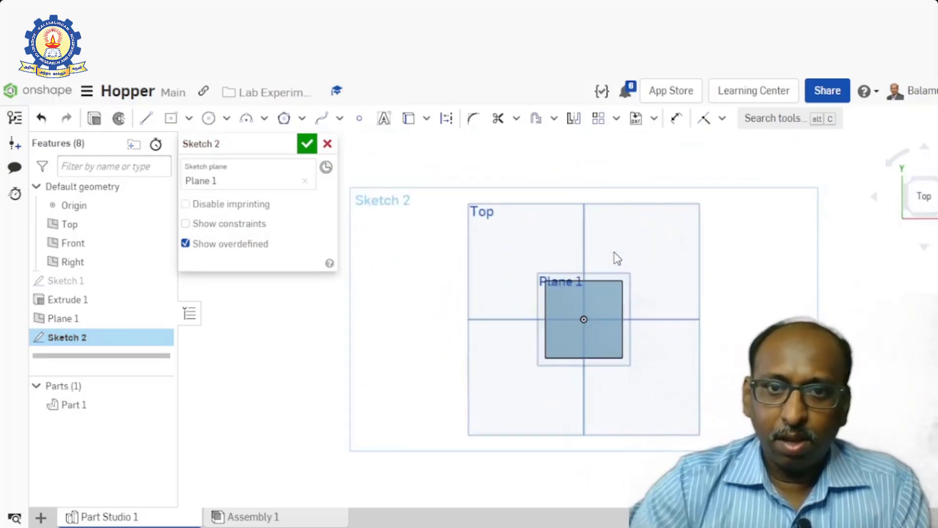
pyautogui.click(191, 119)
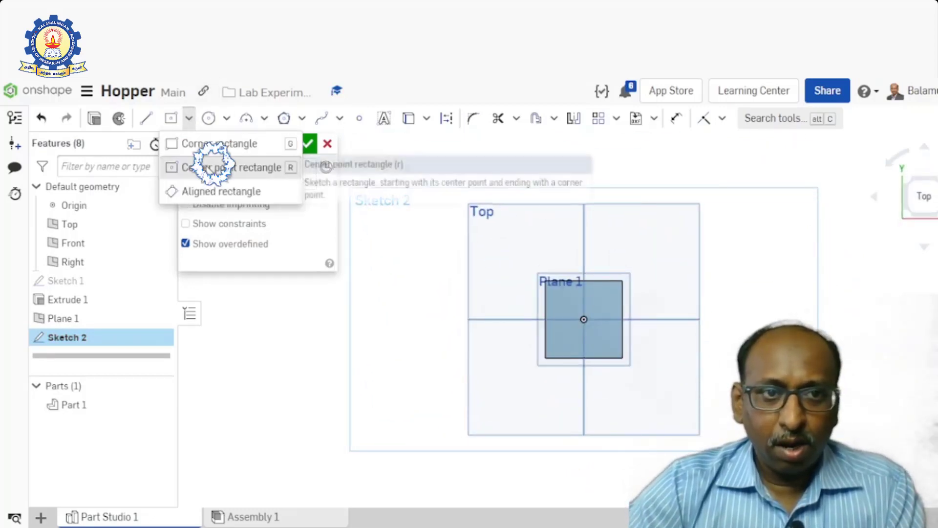
pyautogui.click(211, 165)
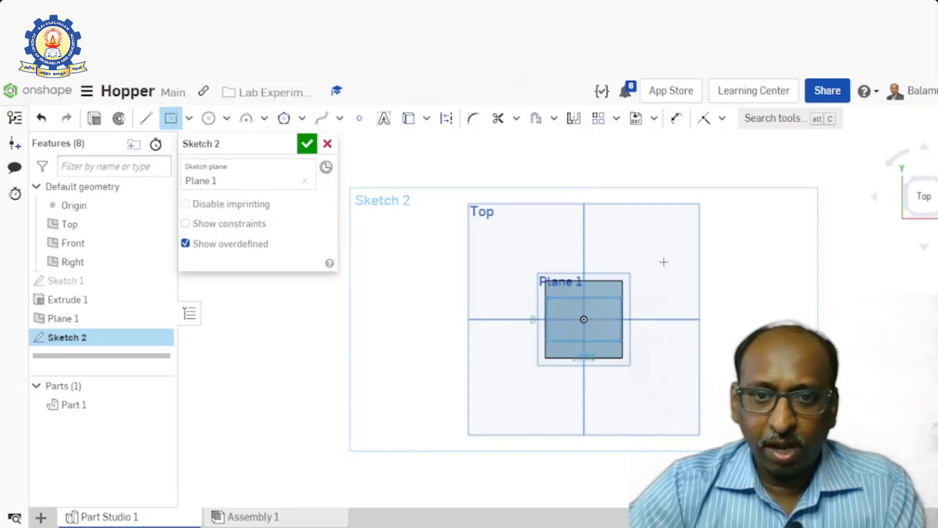
pyautogui.click(663, 244)
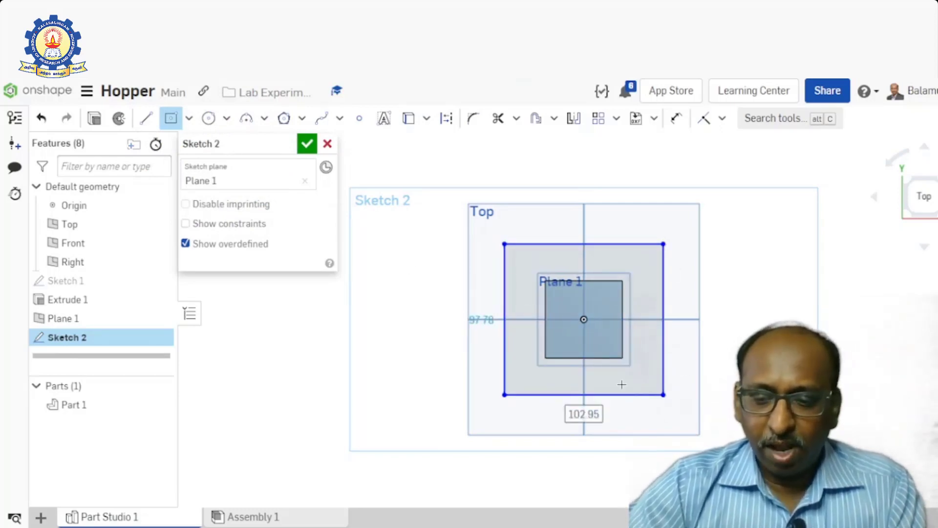
# Step: Set the width and height of the rectangle on the offset plane to 80 mm each
pyautogui.write('80')
pyautogui.press('Tab')
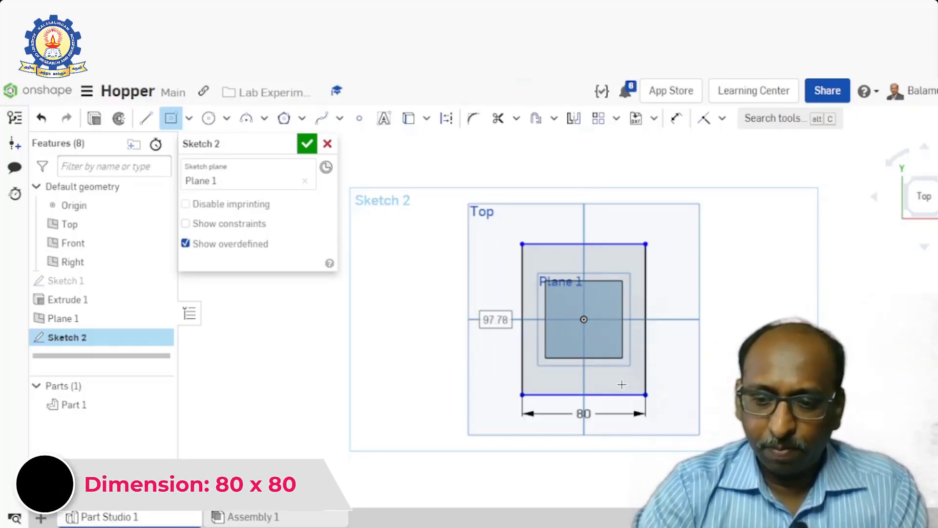
pyautogui.write('80')
pyautogui.press('Return')
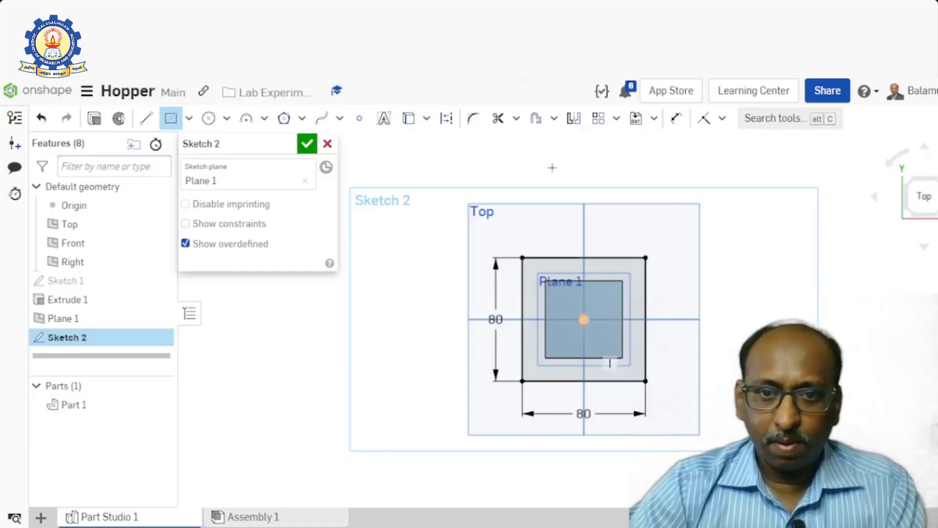
# Step: Finish the sketch and loft between the 80 mm square and the block's top face, adding the result to the existing part
pyautogui.click(307, 143)
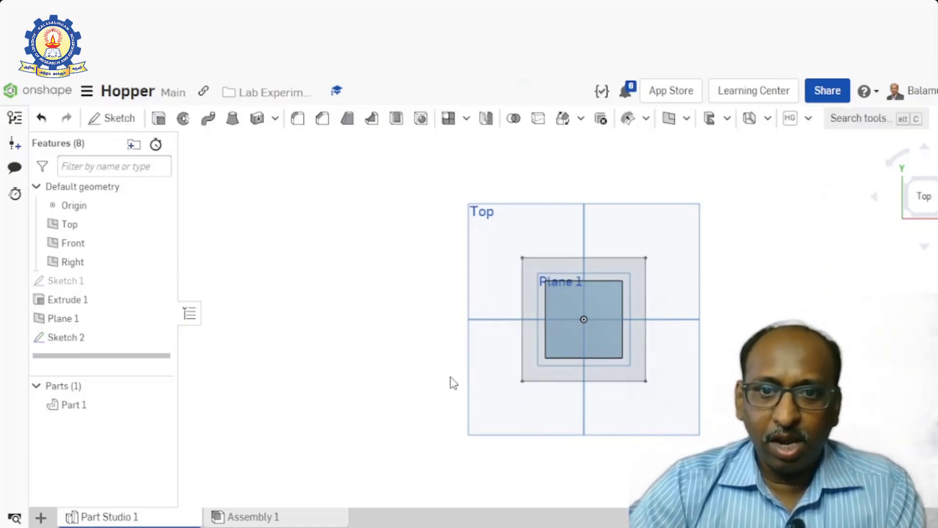
pyautogui.moveTo(588, 458); pyautogui.dragTo(596, 387, button='right')
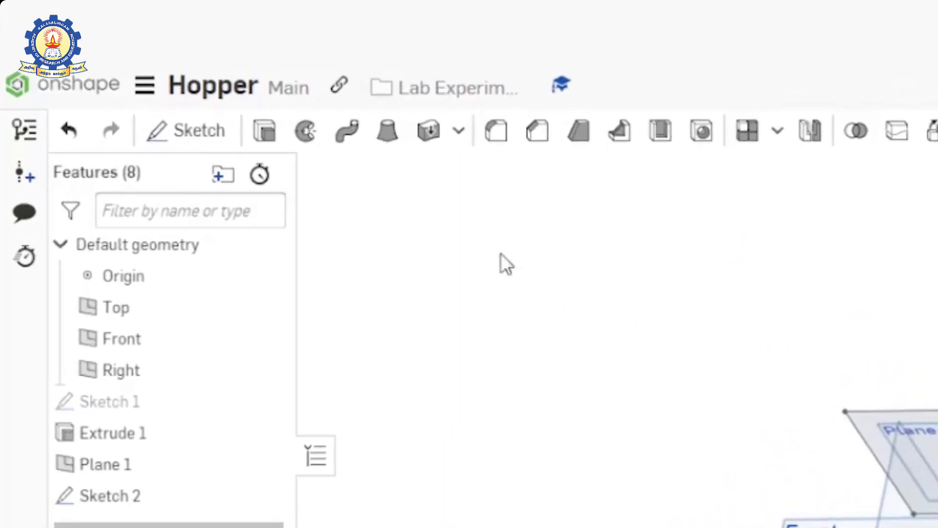
pyautogui.click(387, 133)
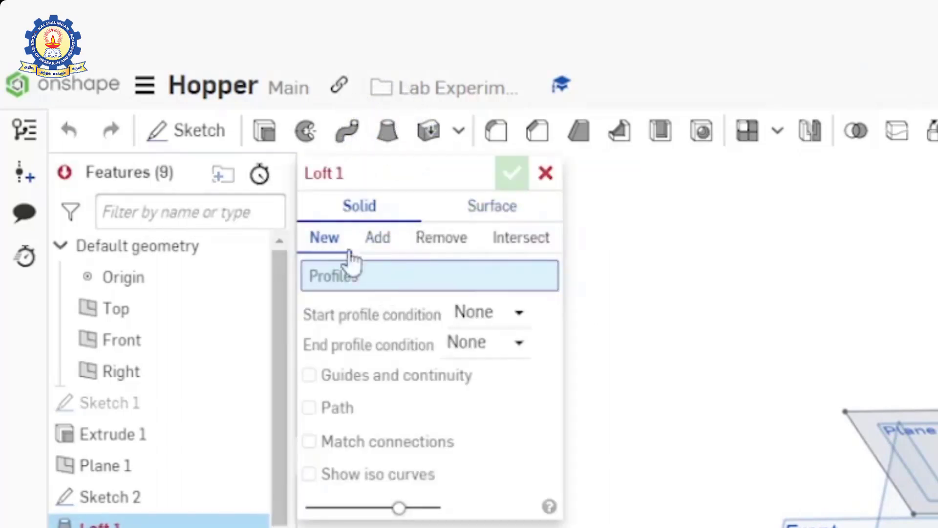
pyautogui.click(379, 239)
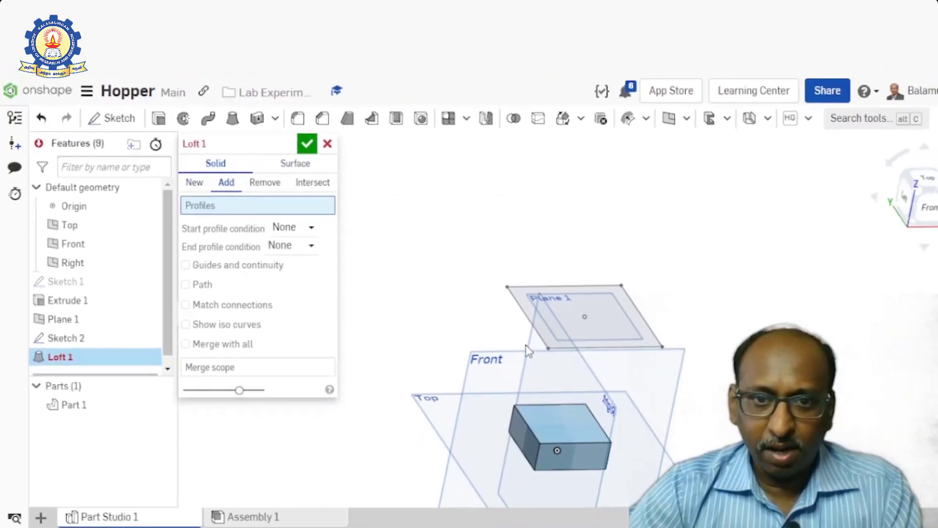
pyautogui.click(546, 320)
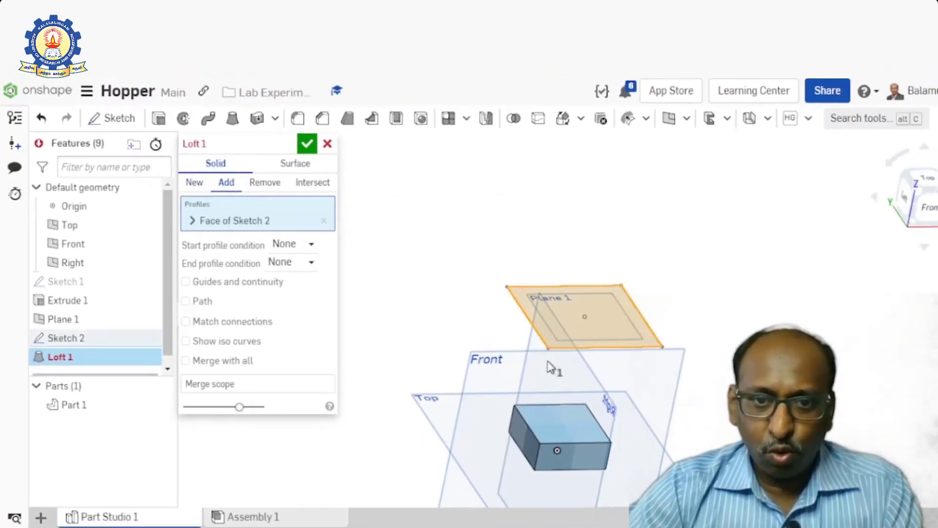
pyautogui.click(562, 426)
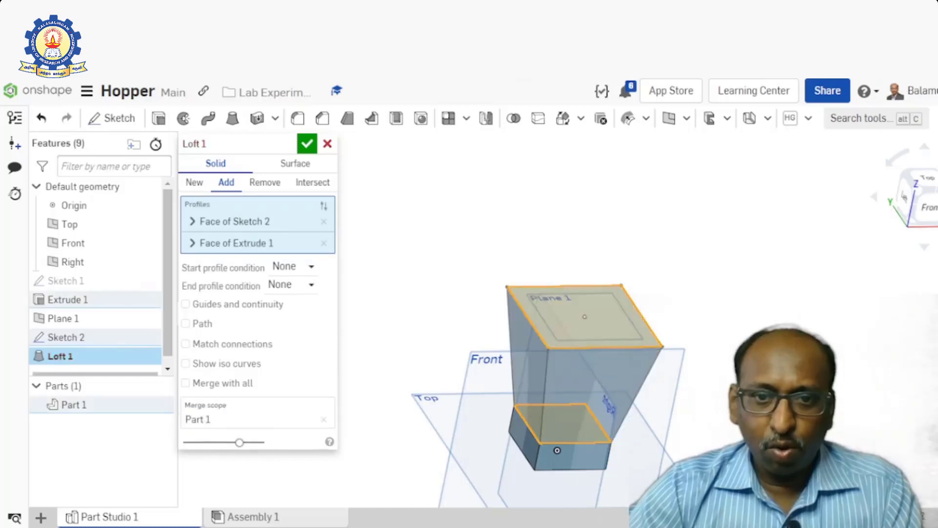
pyautogui.click(308, 145)
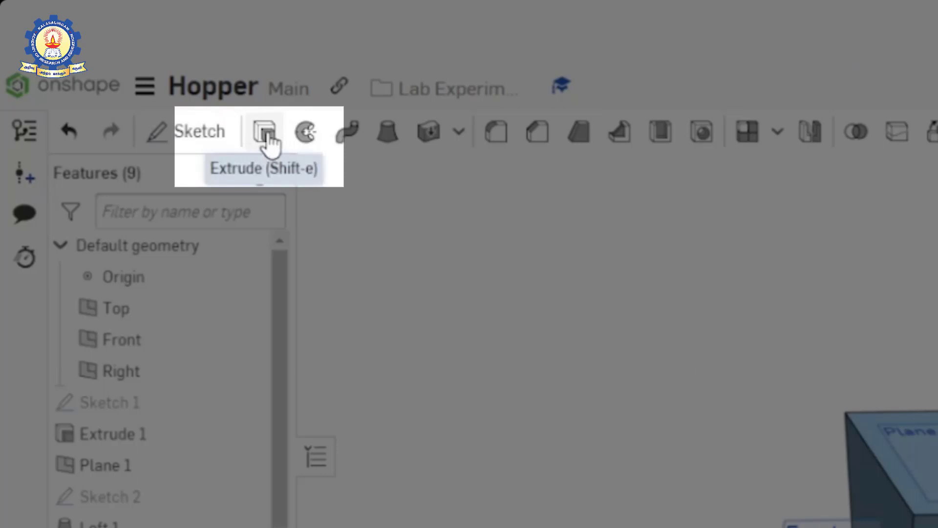
# Step: Extrude the top face of the loft upward with a blind depth of 25 mm, adding it to the part
pyautogui.click(267, 133)
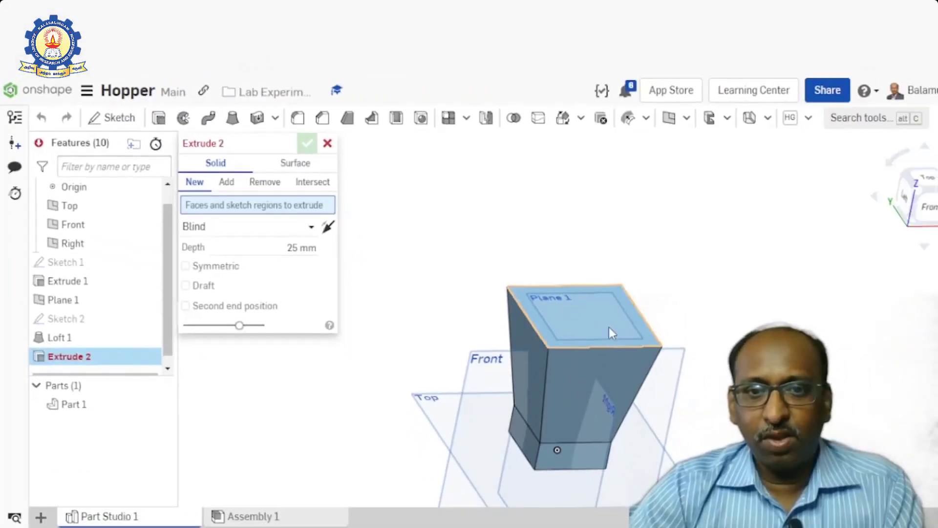
pyautogui.click(596, 311)
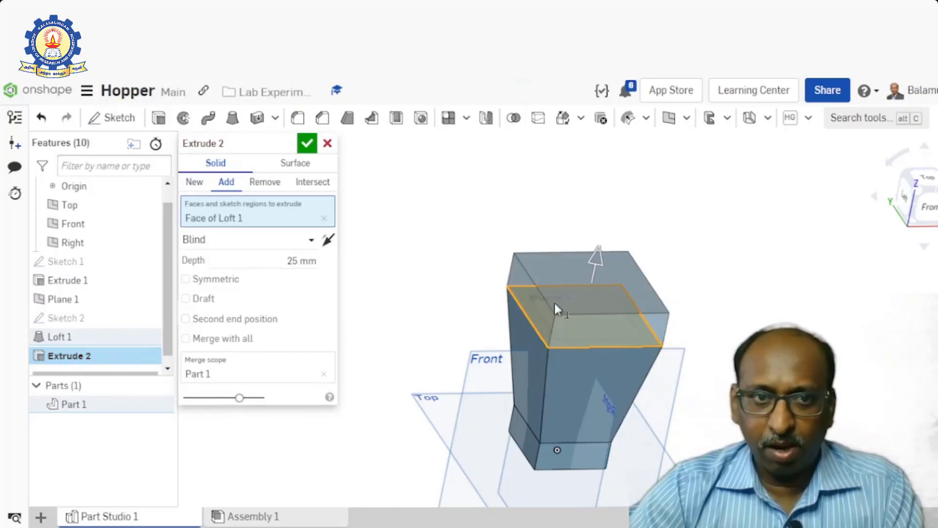
pyautogui.click(308, 144)
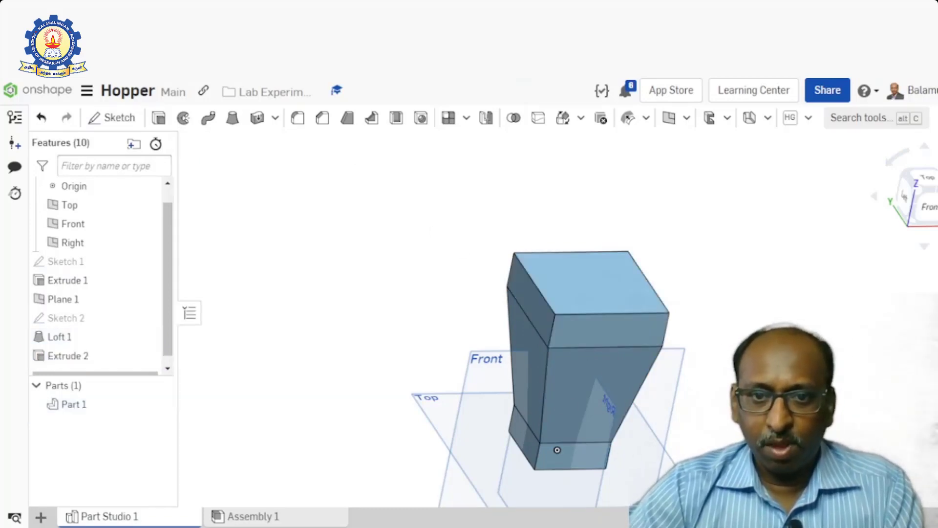
# Step: Hide all the reference planes around the hopper solid
pyautogui.moveTo(557, 449); pyautogui.dragTo(587, 439, button='right')
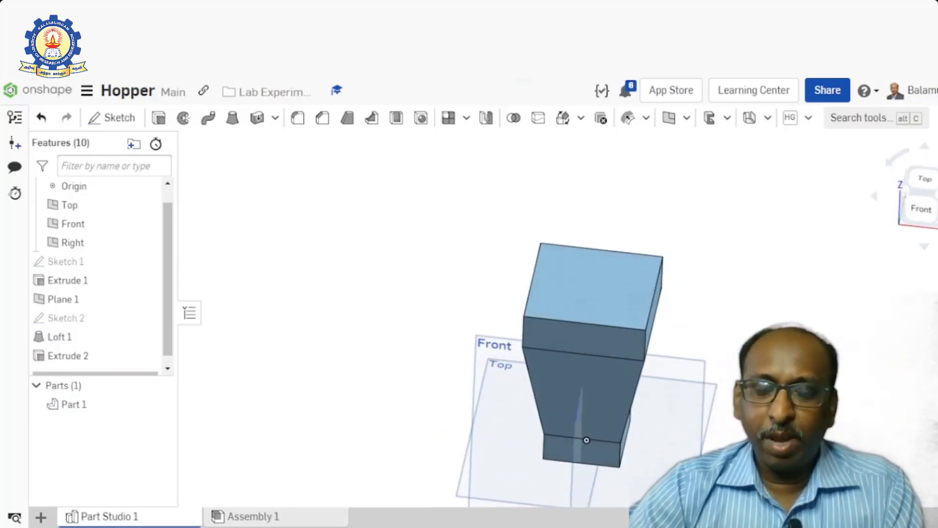
pyautogui.scroll(-2, 731, 378)
pyautogui.scroll(3, 731, 378)
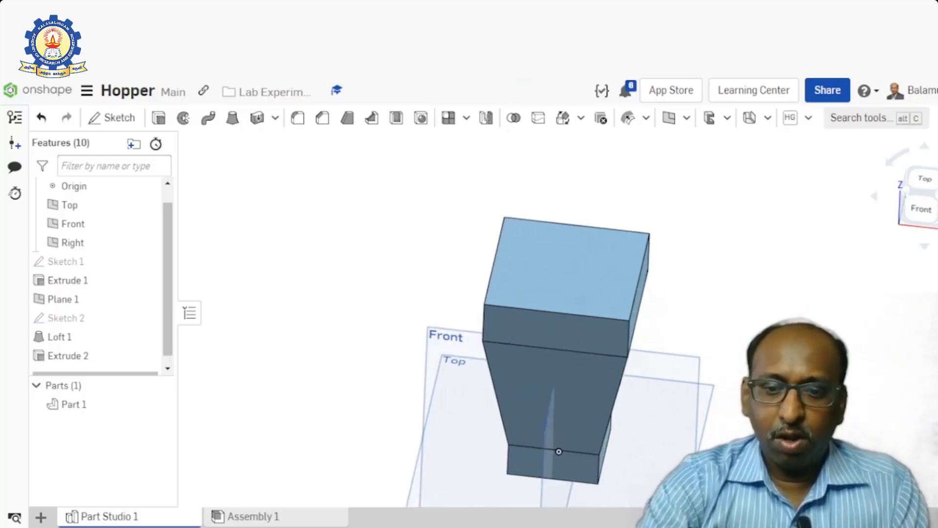
pyautogui.press('p')
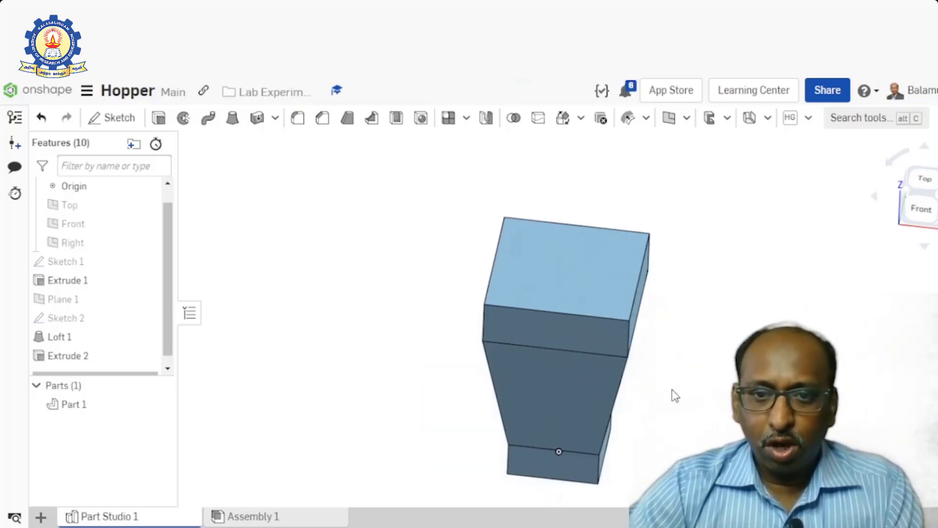
pyautogui.moveTo(700, 414); pyautogui.dragTo(742, 455, button='middle')
pyautogui.moveTo(676, 410); pyautogui.dragTo(661, 396, button='right')
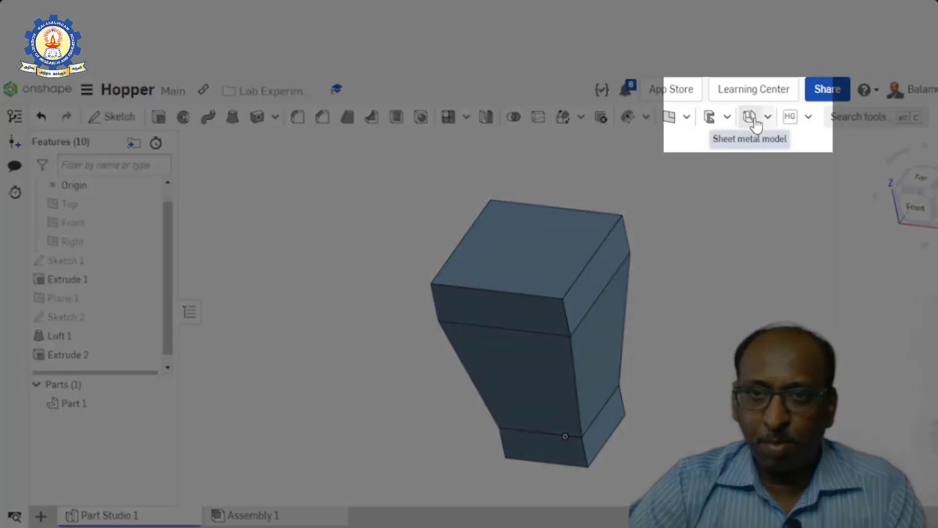
# Step: Start a sheet metal model using Thicken and select the four side faces of the hopper's upper extruded section
pyautogui.click(755, 123)
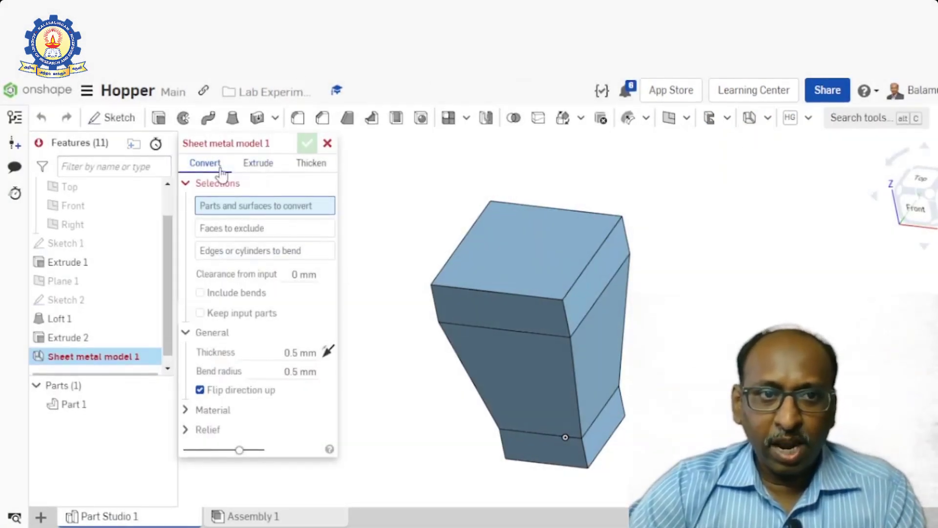
pyautogui.click(318, 168)
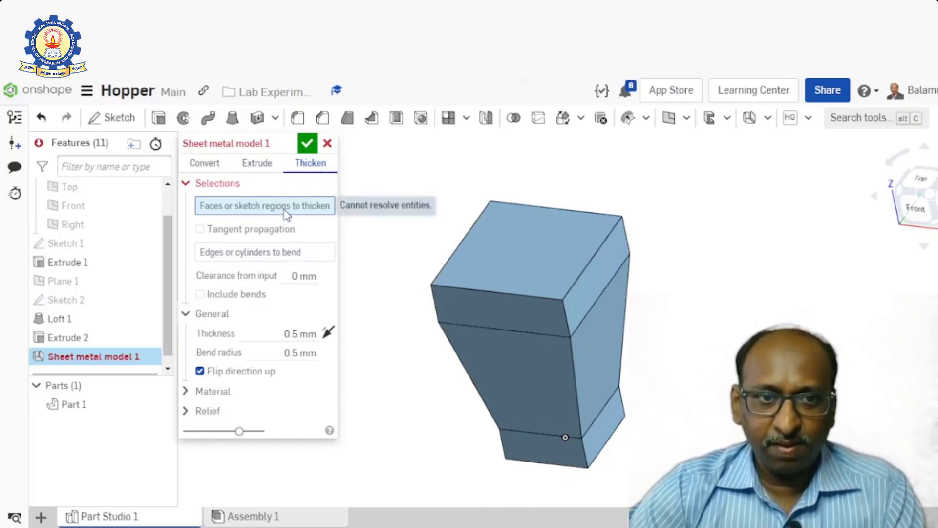
pyautogui.click(509, 311)
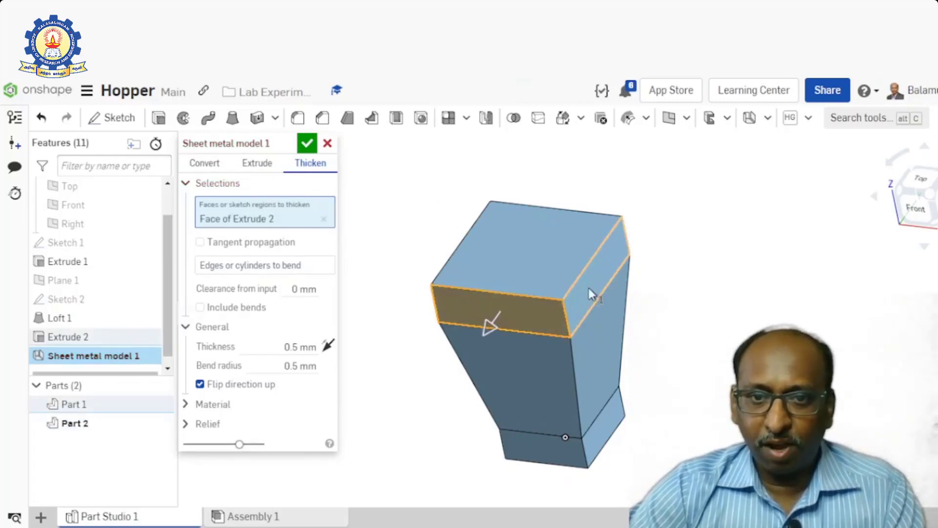
pyautogui.click(611, 279)
pyautogui.moveTo(726, 260); pyautogui.dragTo(695, 306, button='right')
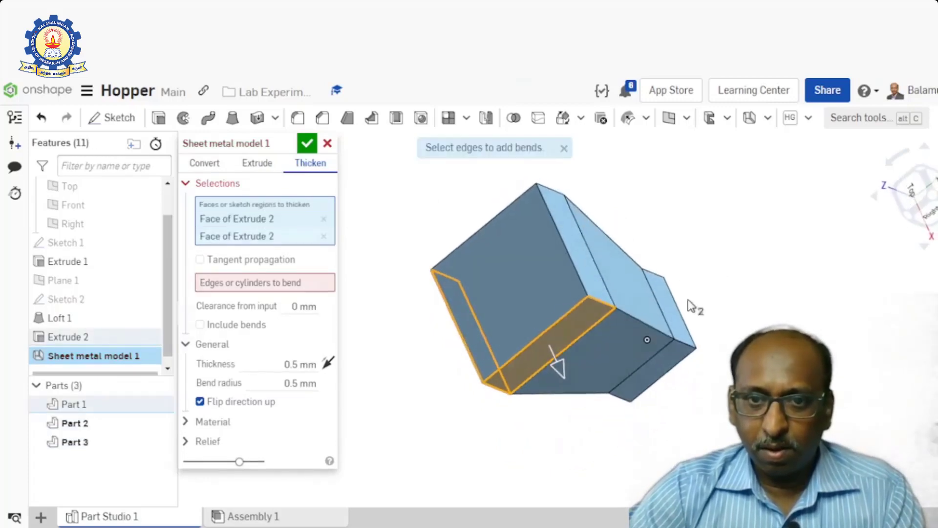
pyautogui.click(580, 249)
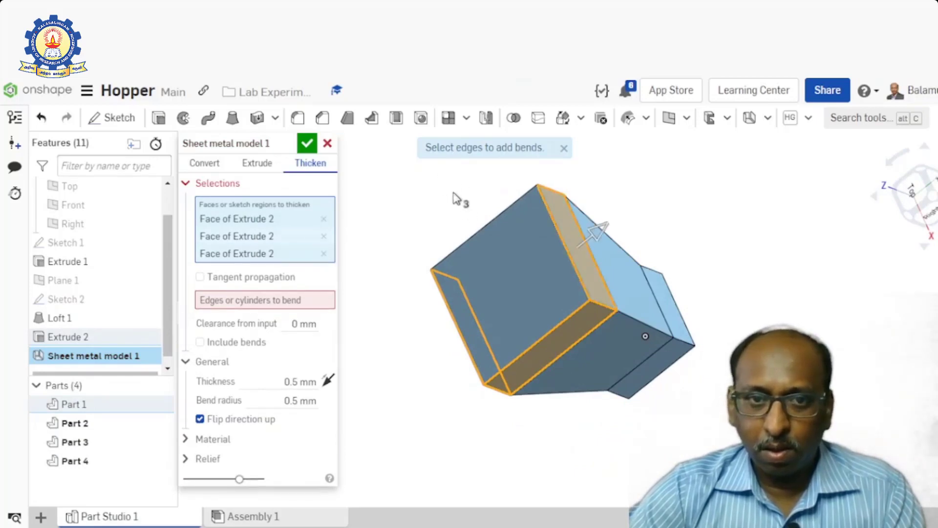
pyautogui.moveTo(456, 199); pyautogui.dragTo(521, 237, button='right')
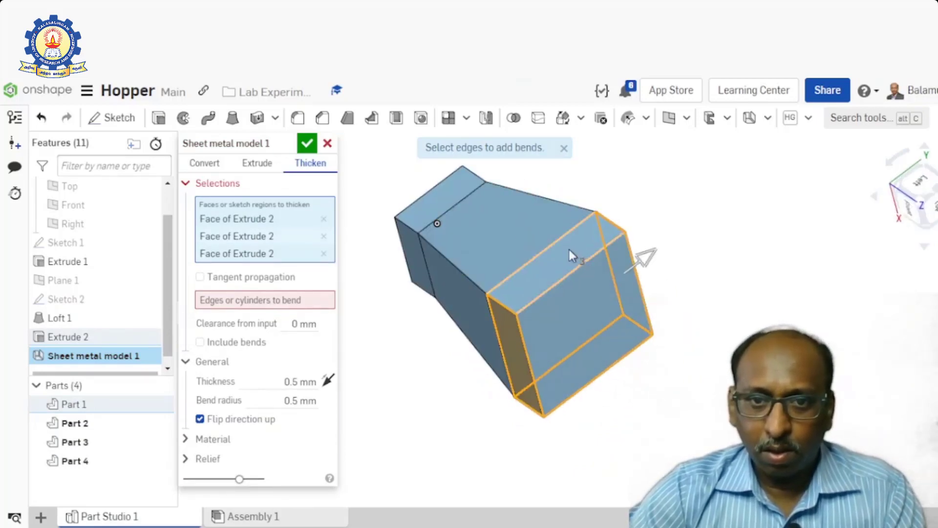
pyautogui.click(569, 250)
# Step: Add the four tapered side faces of the loft to the faces to thicken
pyautogui.moveTo(666, 435); pyautogui.dragTo(609, 336, button='right')
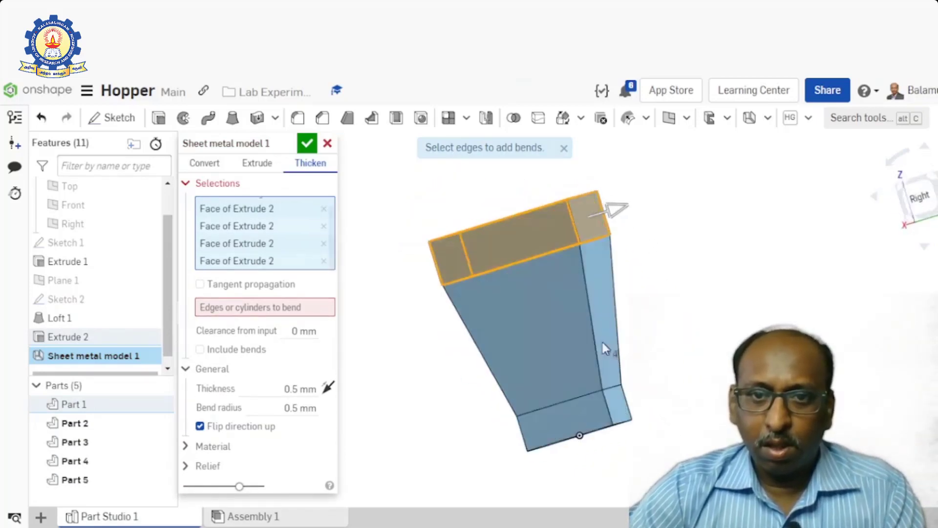
pyautogui.click(545, 314)
pyautogui.click(604, 299)
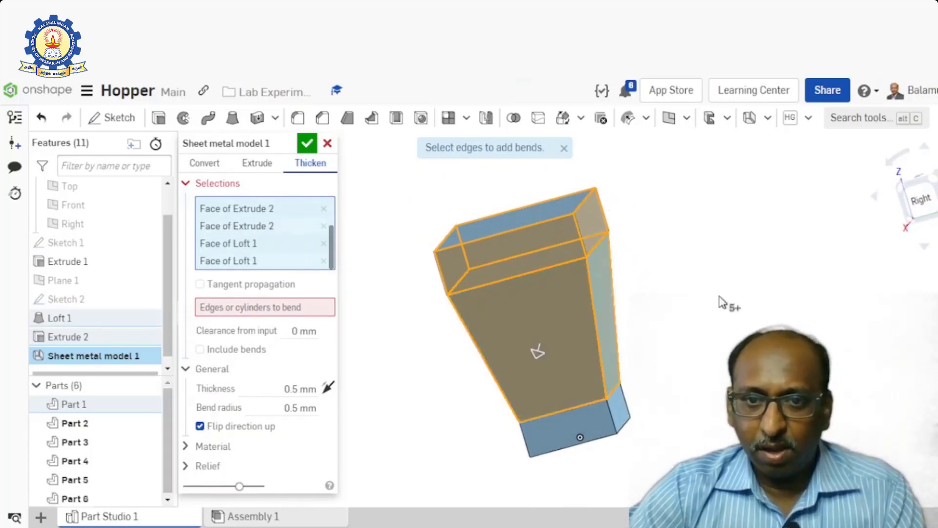
pyautogui.moveTo(721, 302); pyautogui.dragTo(633, 326, button='right')
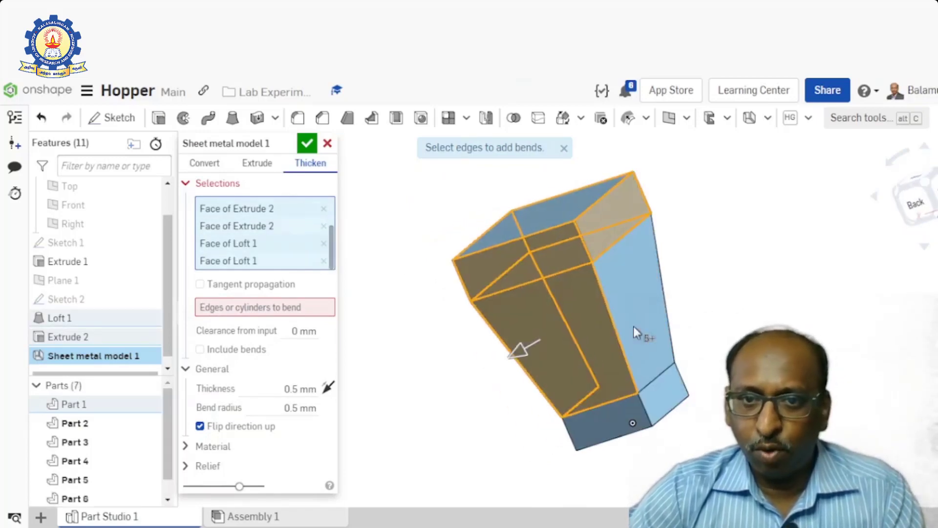
pyautogui.click(633, 283)
pyautogui.moveTo(747, 274); pyautogui.dragTo(670, 310, button='right')
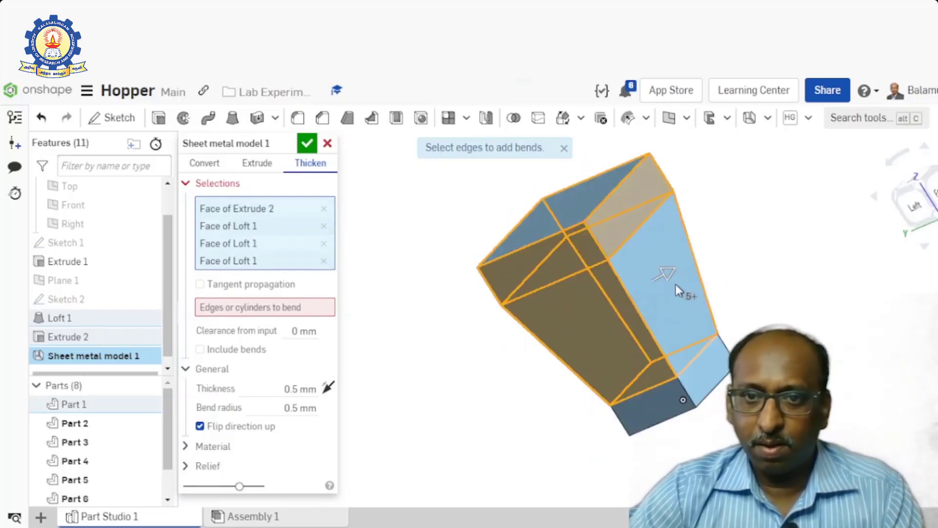
pyautogui.click(675, 299)
# Step: Add the four side faces of the lower base block to the faces to thicken
pyautogui.moveTo(802, 268); pyautogui.dragTo(829, 262, button='right')
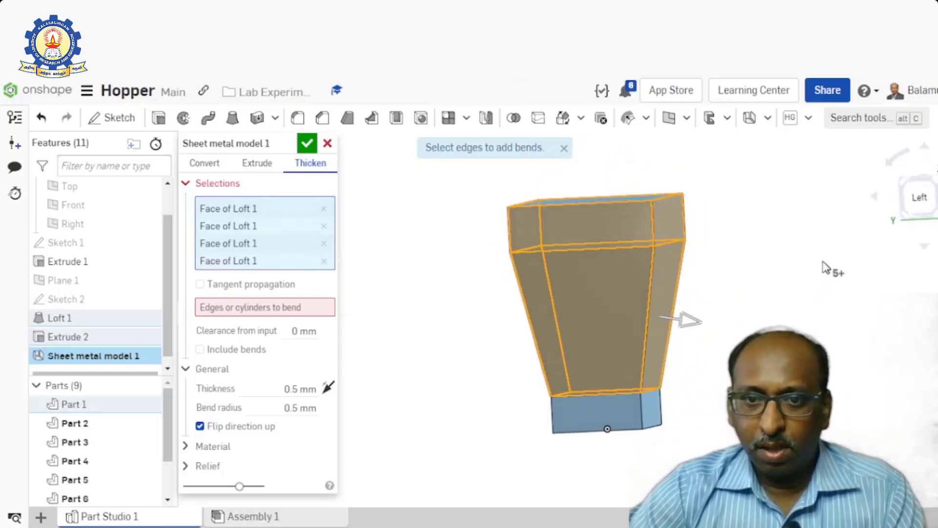
pyautogui.click(598, 408)
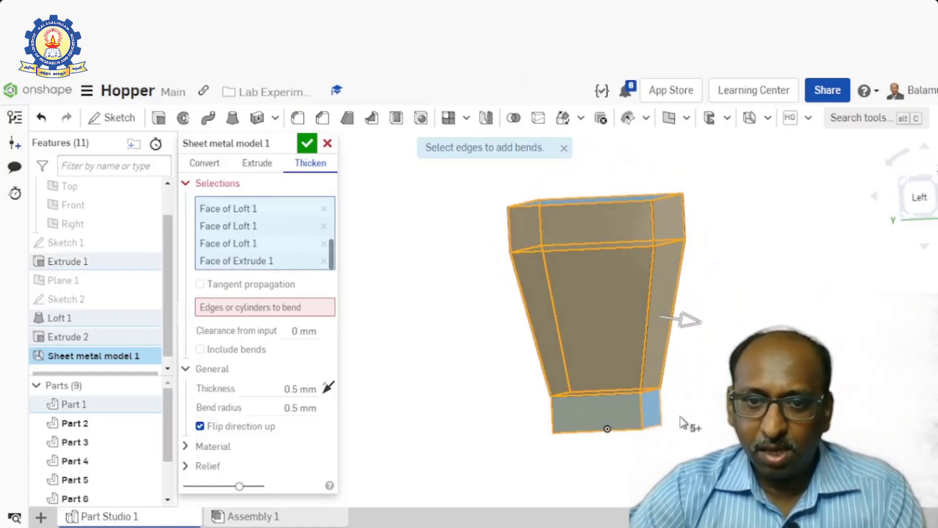
pyautogui.click(651, 411)
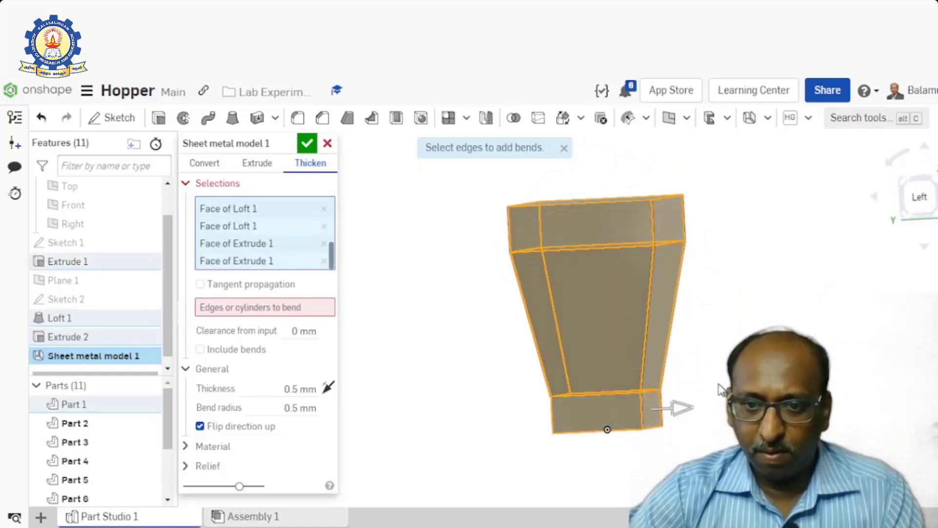
pyautogui.moveTo(721, 390); pyautogui.dragTo(658, 389, button='right')
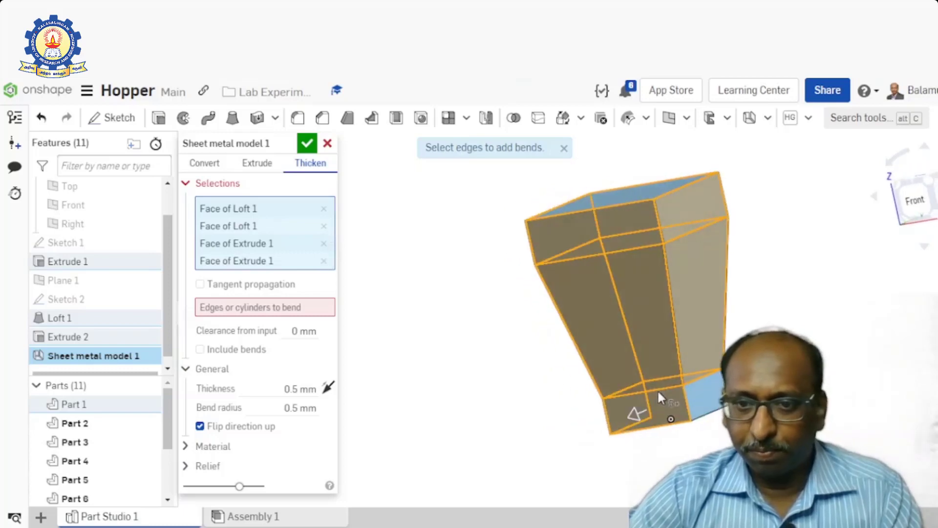
pyautogui.click(717, 394)
pyautogui.moveTo(716, 394); pyautogui.dragTo(674, 386, button='right')
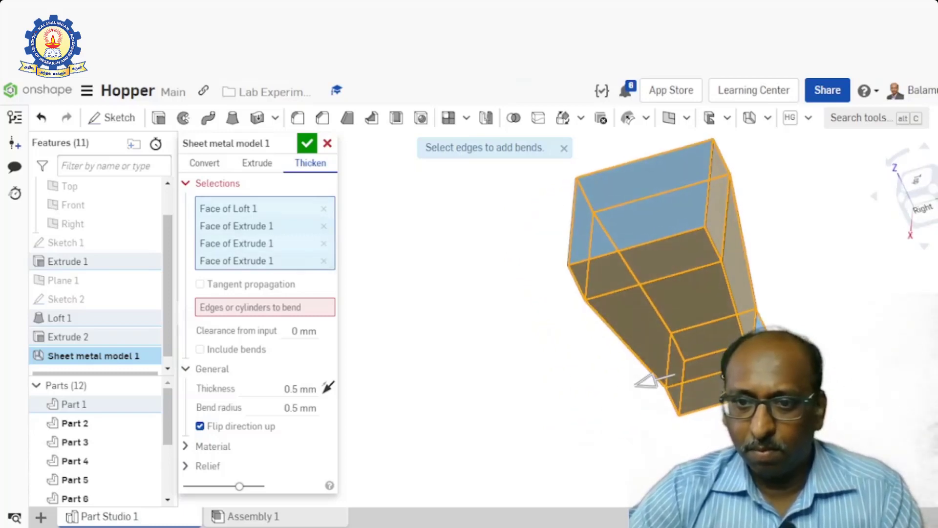
pyautogui.click(760, 350)
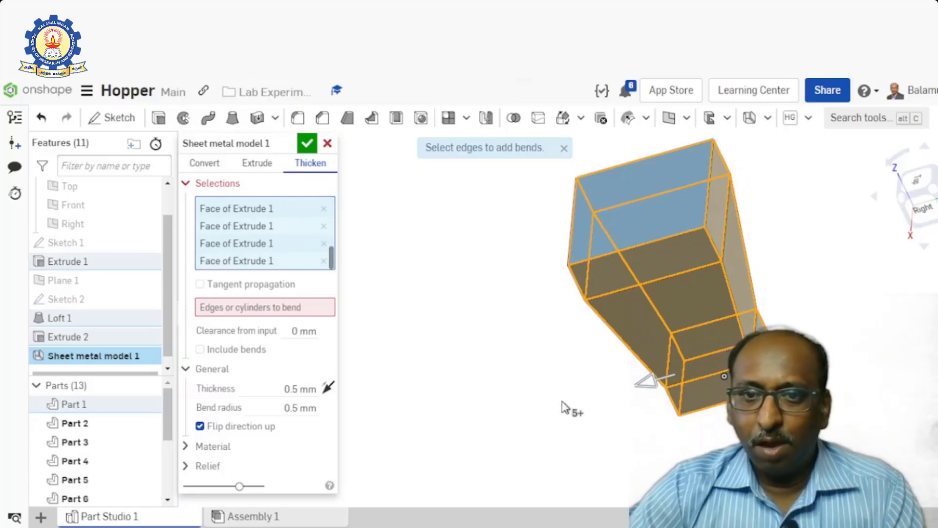
# Step: Show the sheet metal table and flat view, and select three vertical corner edges of the hopper's upper section as bends
pyautogui.moveTo(562, 402); pyautogui.dragTo(611, 368, button='right')
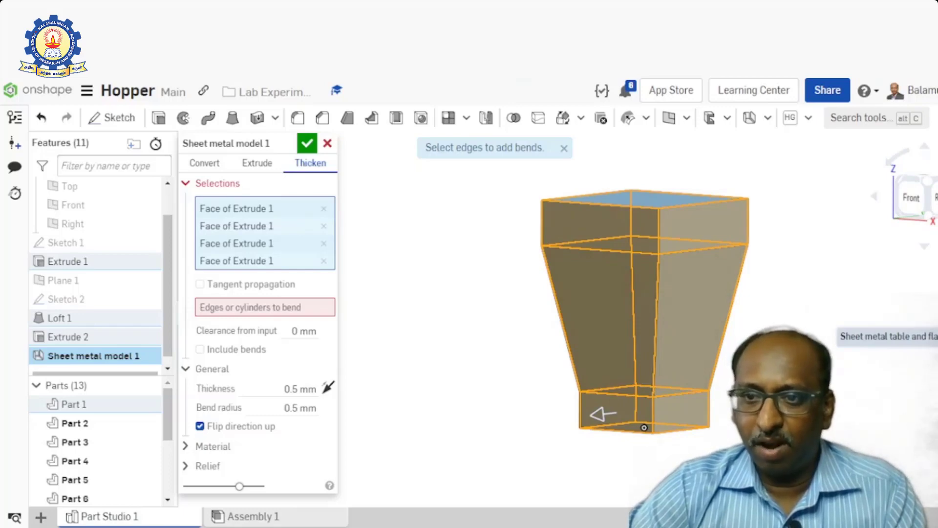
pyautogui.click(926, 337)
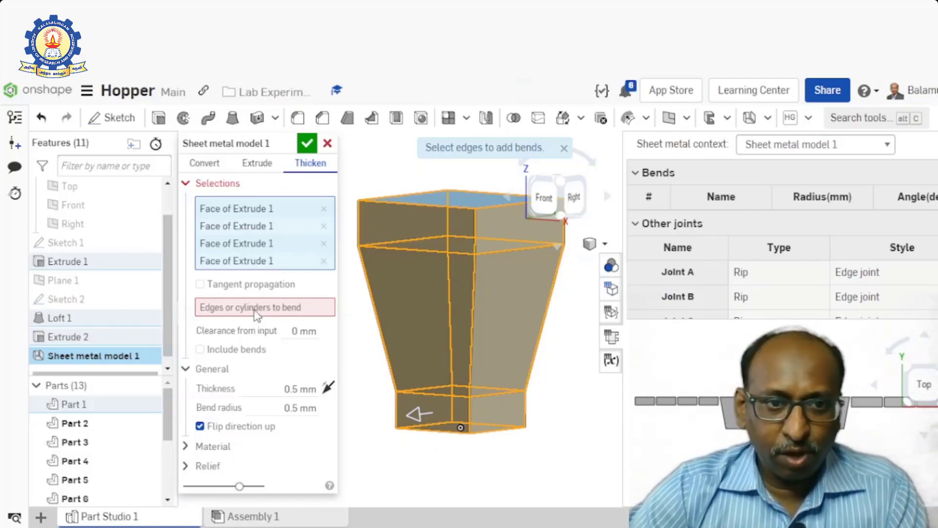
pyautogui.click(256, 308)
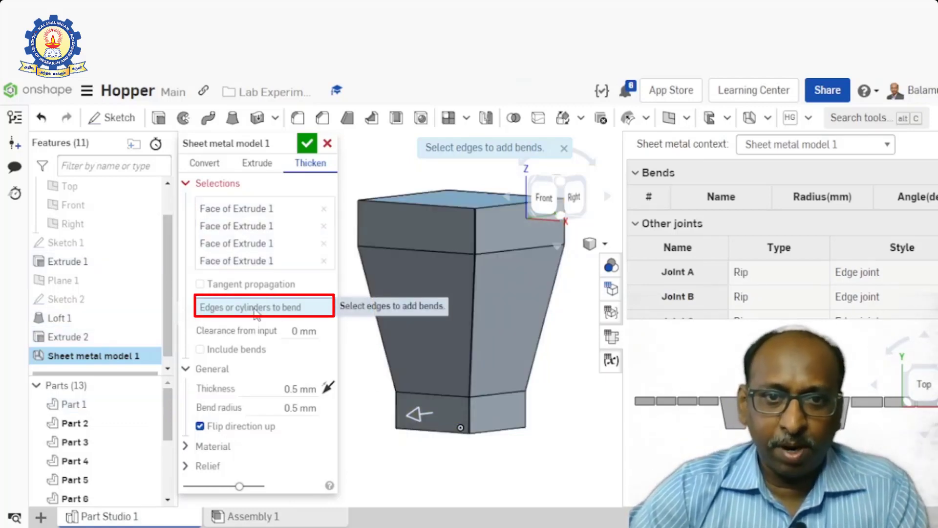
pyautogui.click(478, 236)
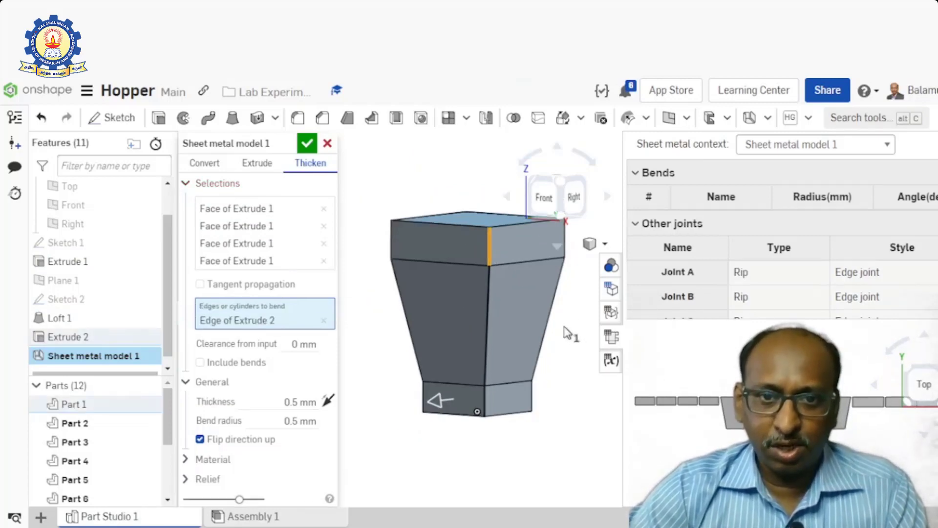
pyautogui.scroll(-2, 567, 332)
pyautogui.moveTo(567, 332); pyautogui.dragTo(547, 278, button='right')
pyautogui.click(544, 276)
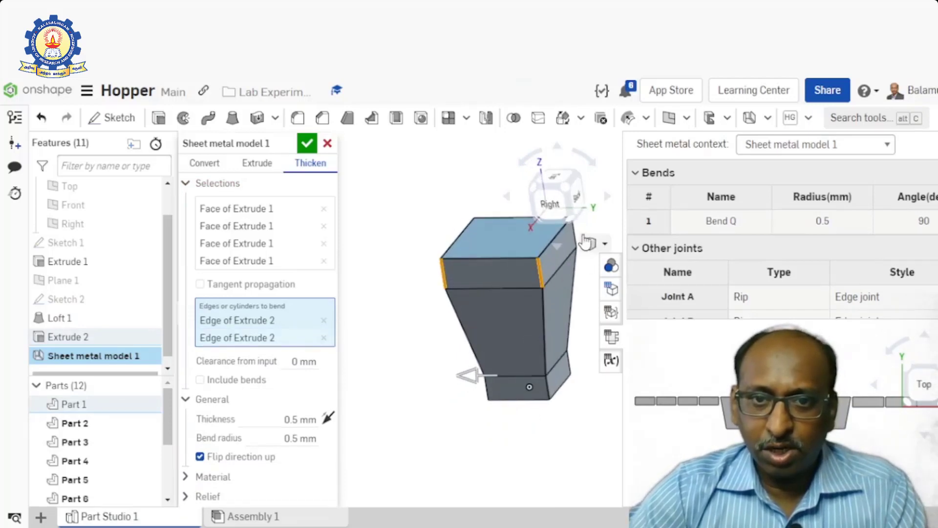
pyautogui.click(575, 234)
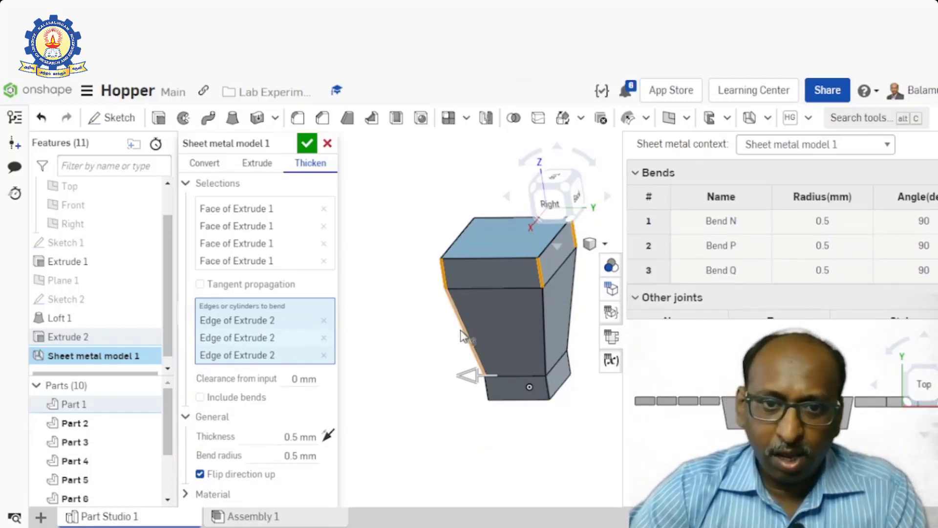
# Step: Add three corner edges each of the loft and the lower base block as bends, and finish the sheet metal model
pyautogui.click(466, 334)
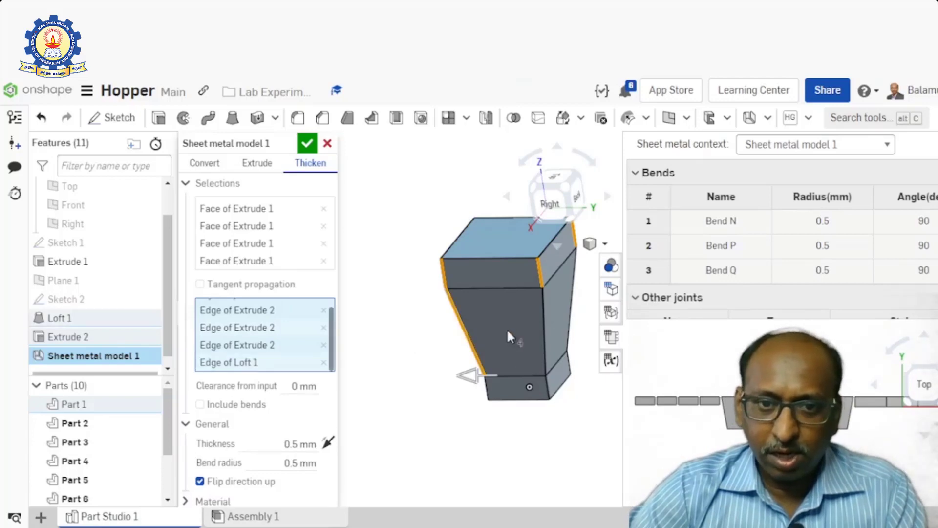
pyautogui.click(543, 328)
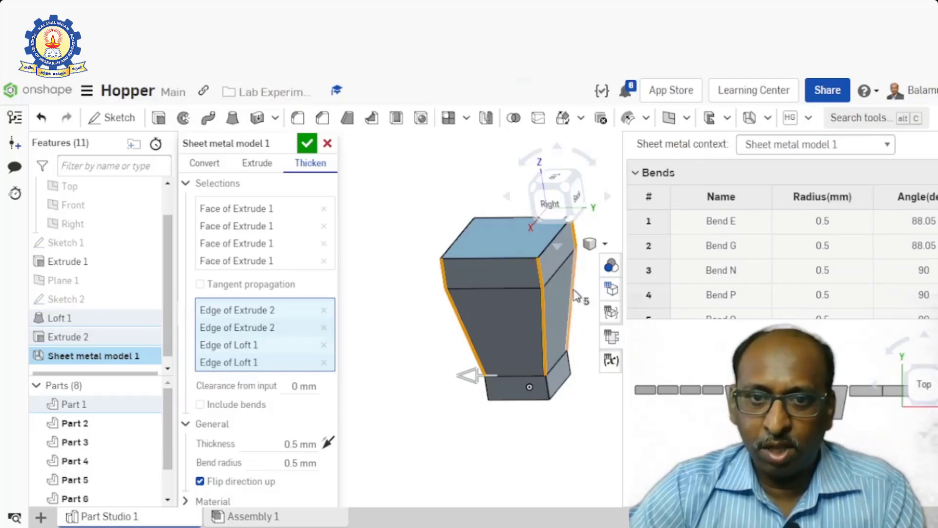
pyautogui.click(573, 296)
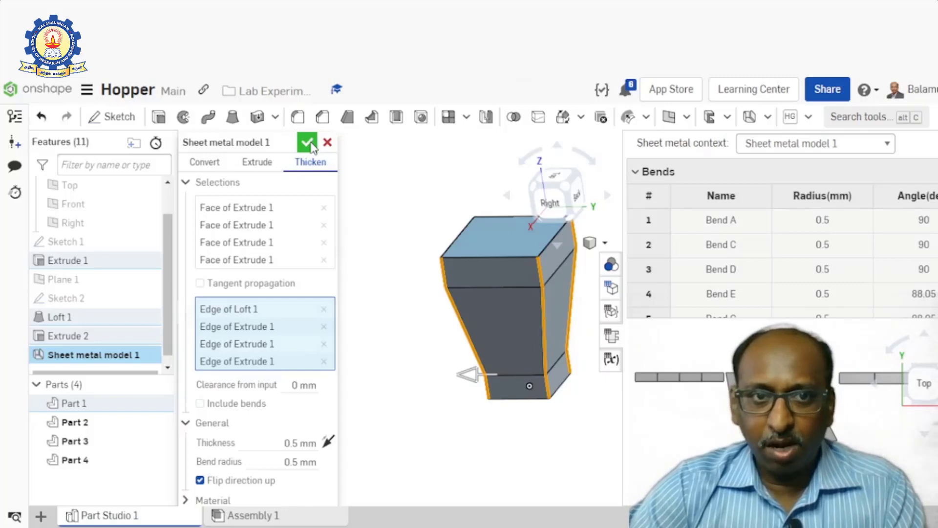
pyautogui.click(308, 143)
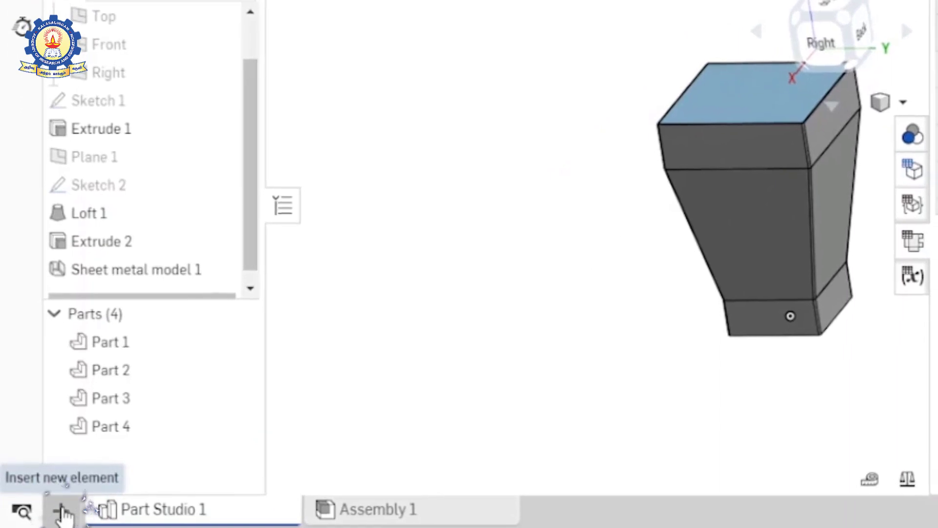
# Step: Create a new drawing from the ISO_A3.dwt template with no views
pyautogui.click(60, 513)
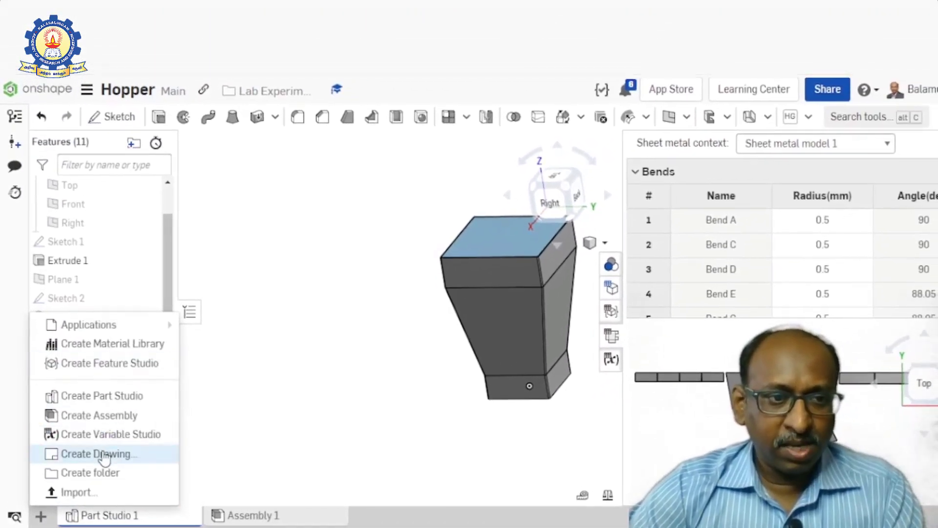
pyautogui.click(98, 454)
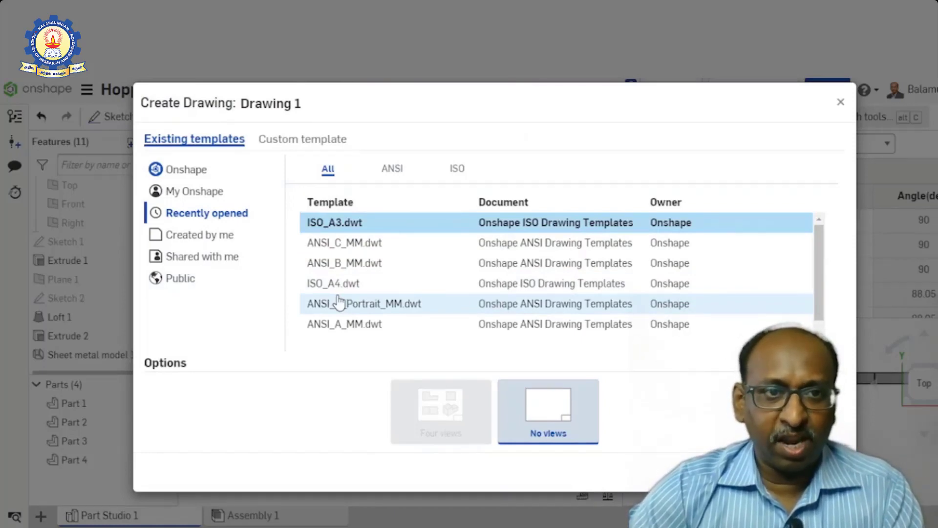
pyautogui.click(456, 170)
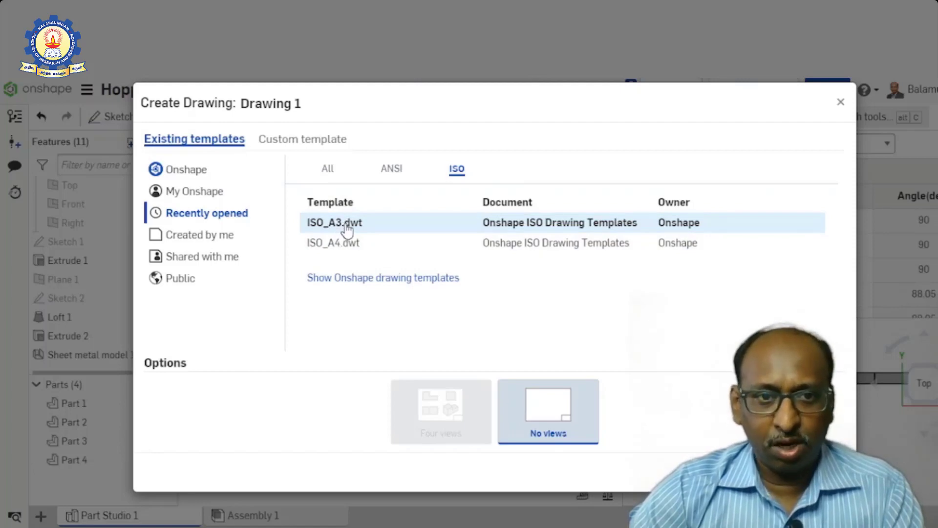
pyautogui.click(347, 228)
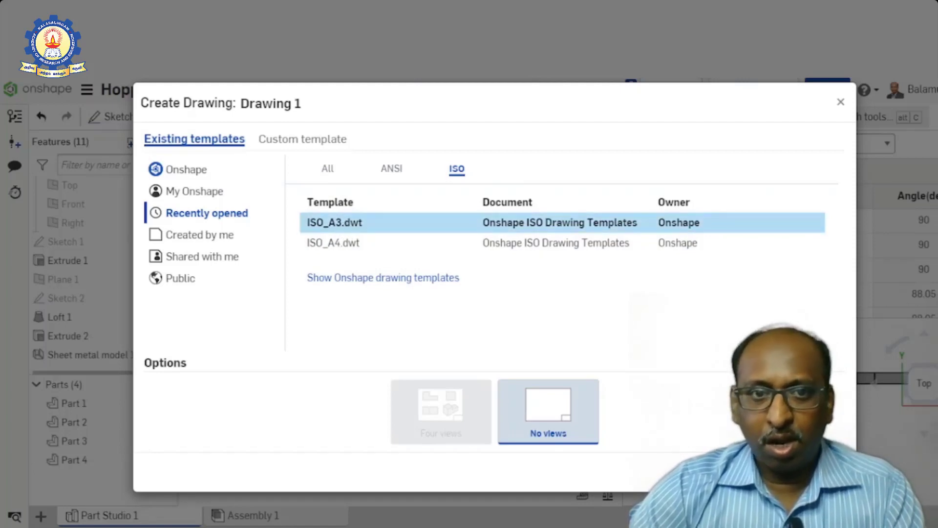
pyautogui.click(779, 471)
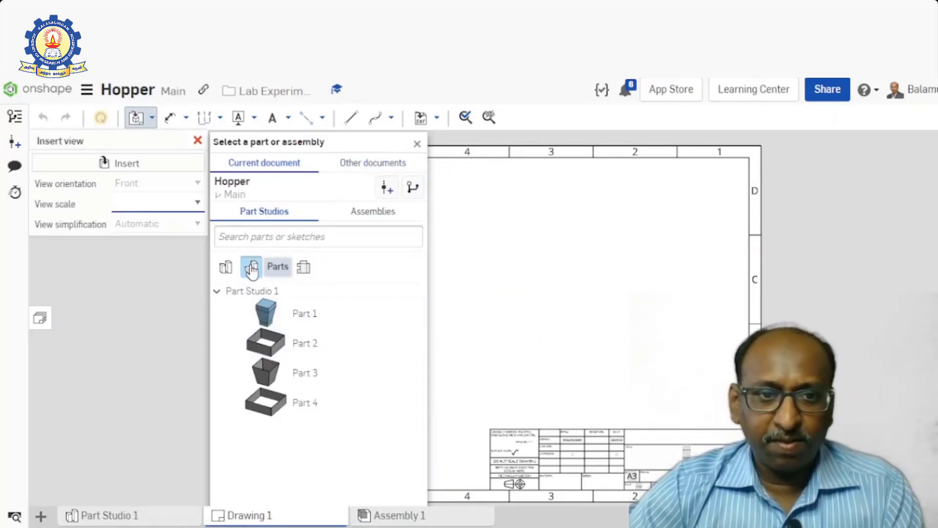
# Step: Insert the flat pattern of Part 2 as a 1:2 top view in the sheet's upper right area
pyautogui.click(304, 267)
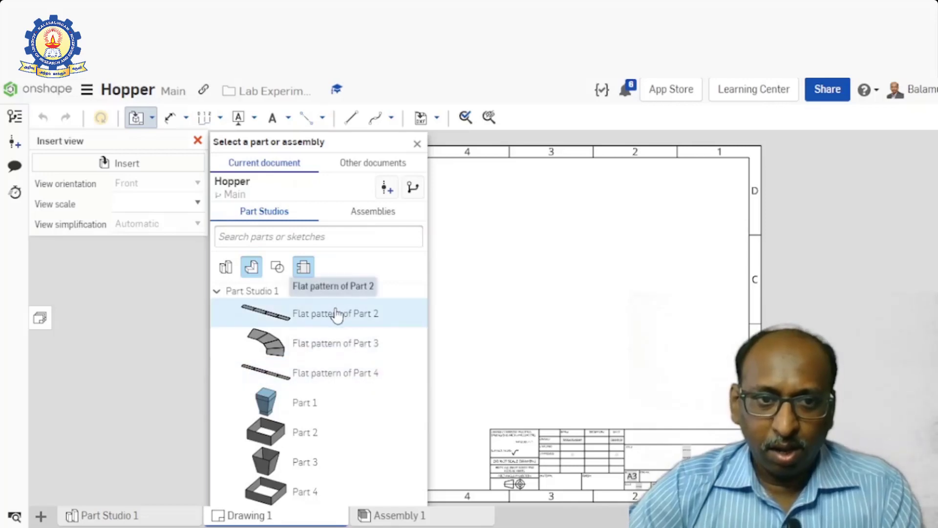
pyautogui.click(353, 311)
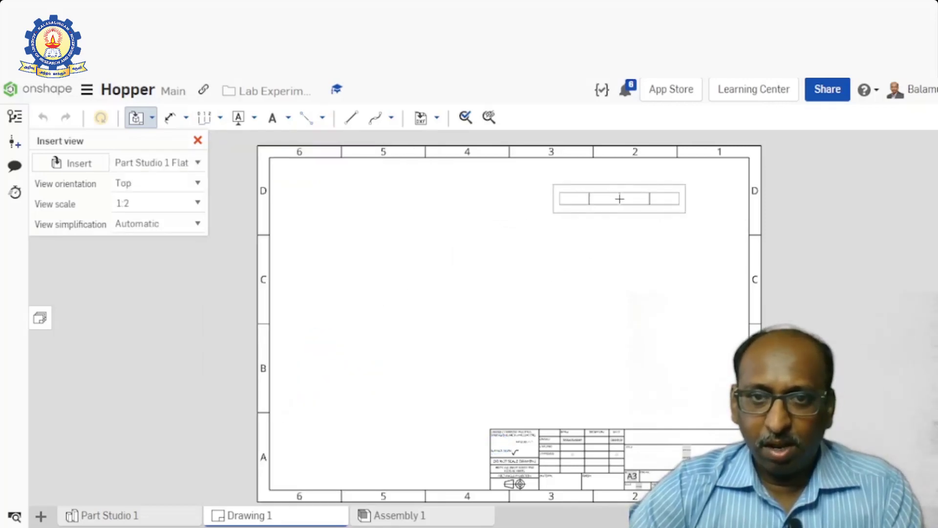
pyautogui.click(620, 198)
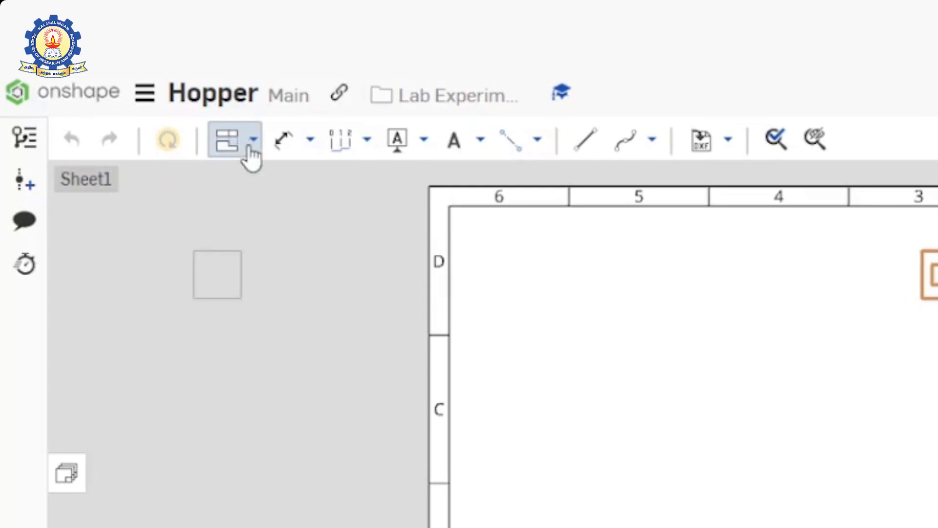
# Step: Insert the flat pattern of Part 3 as a 1:2 top view below the Part 2 flat pattern
pyautogui.click(255, 141)
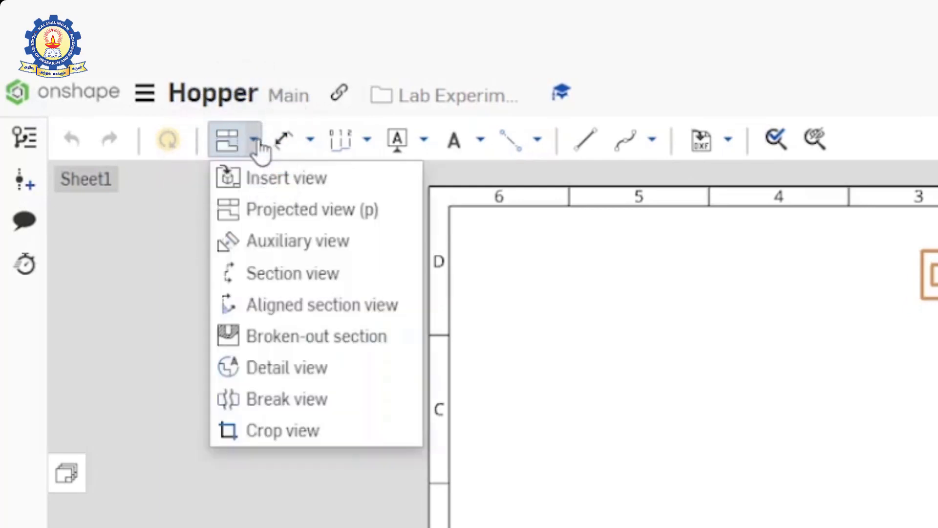
pyautogui.click(275, 191)
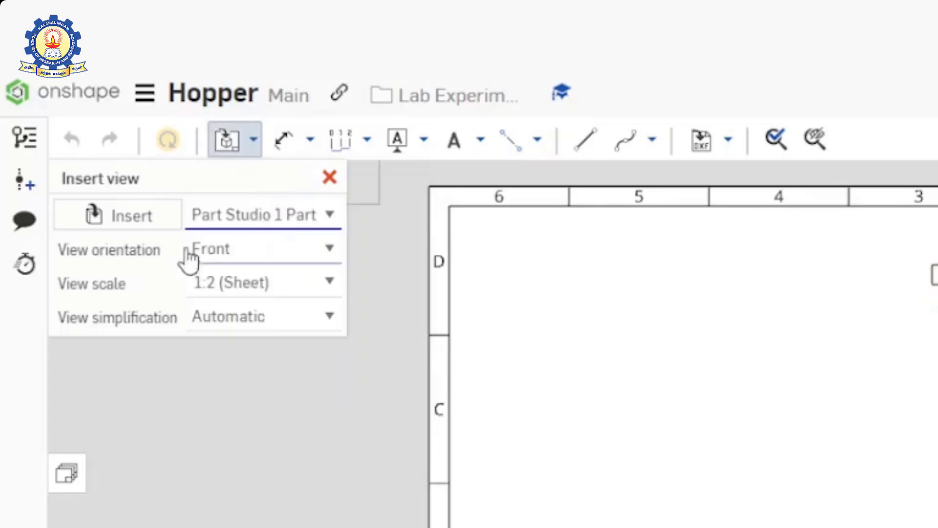
pyautogui.click(134, 216)
pyautogui.click(93, 180)
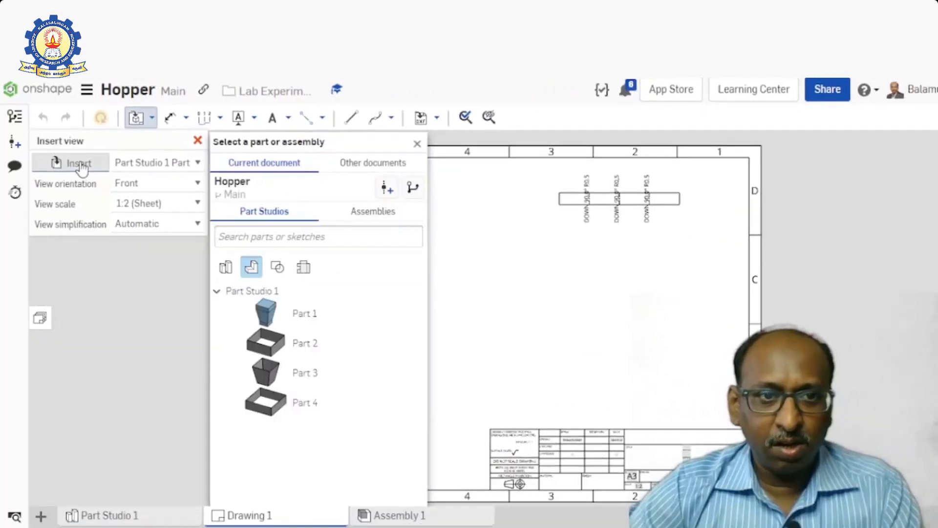
pyautogui.click(303, 274)
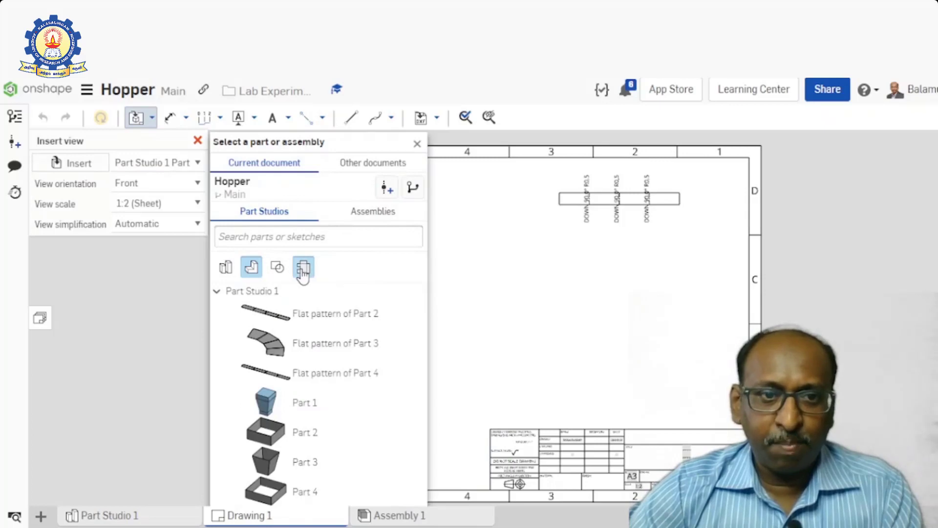
pyautogui.click(325, 348)
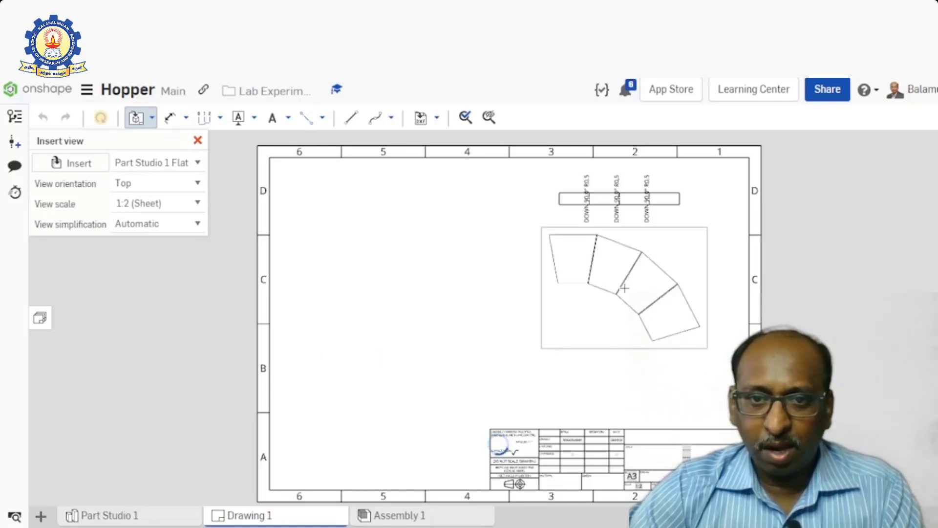
pyautogui.click(620, 292)
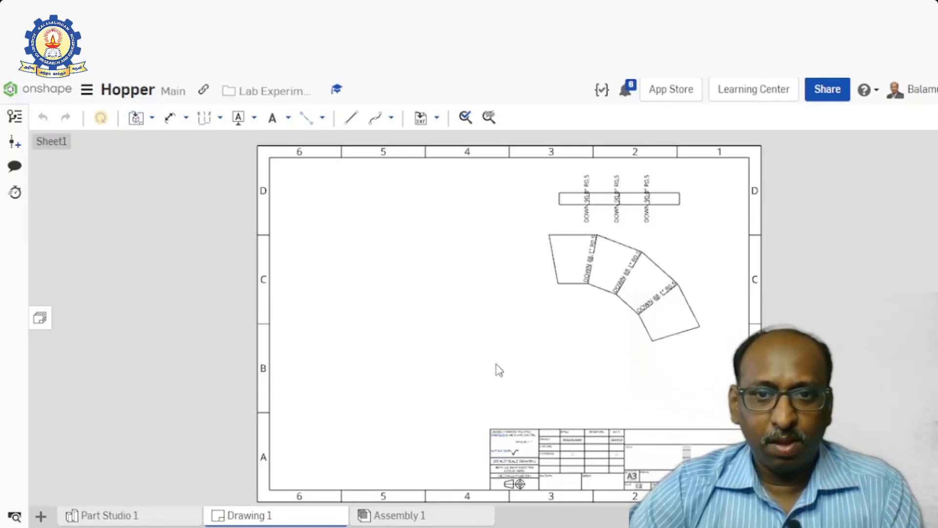
# Step: Insert the flat pattern of Part 4 as a 1:2 top view between the Part 3 flat pattern and the title block
pyautogui.click(153, 123)
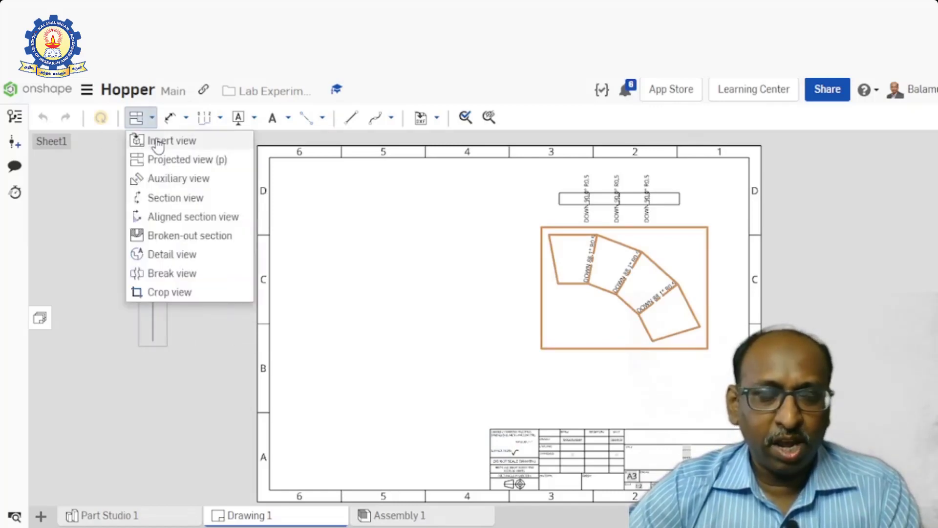
pyautogui.click(157, 141)
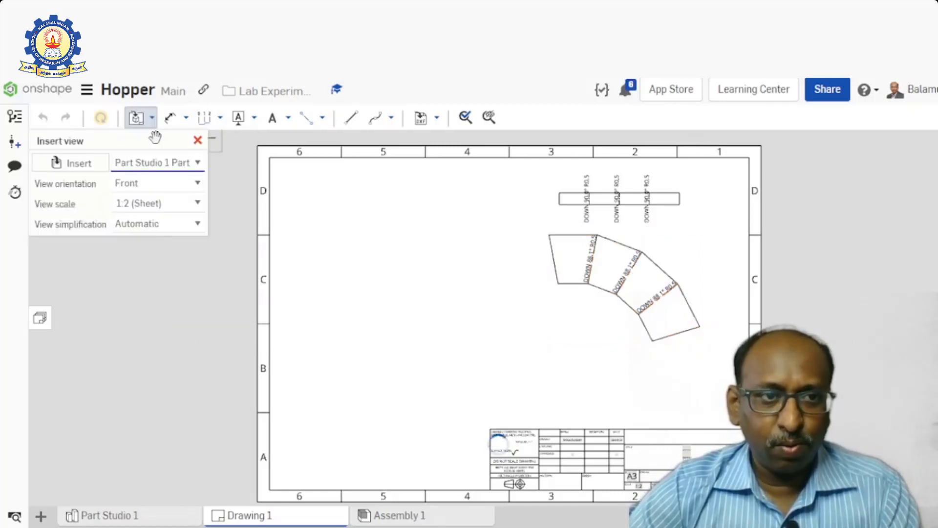
pyautogui.click(82, 167)
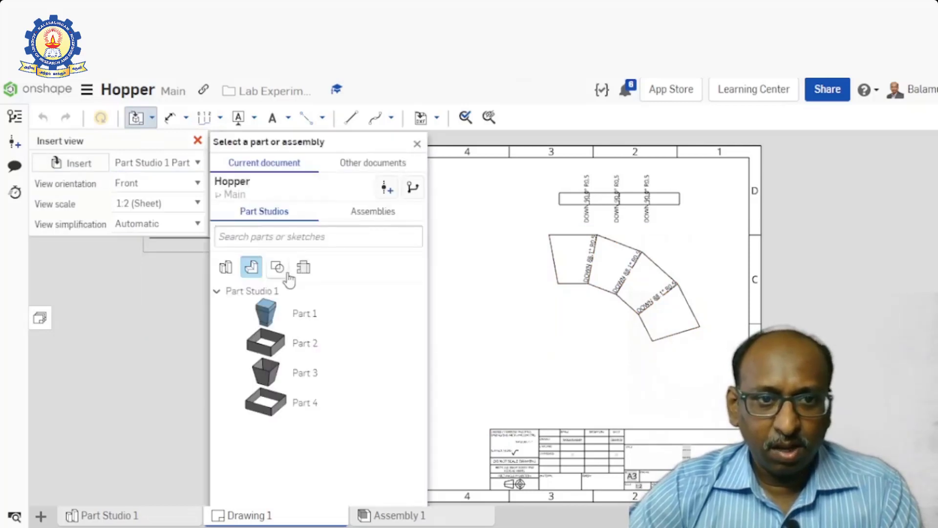
pyautogui.click(303, 272)
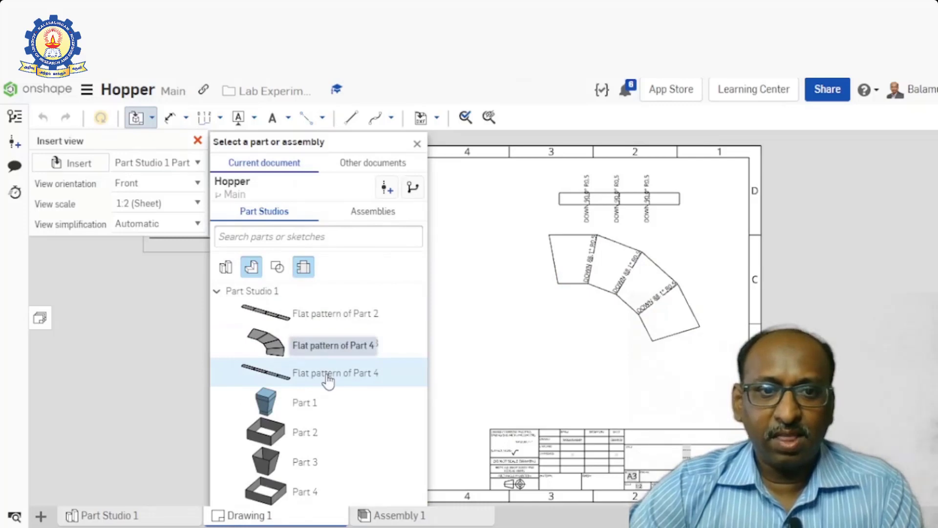
pyautogui.click(327, 376)
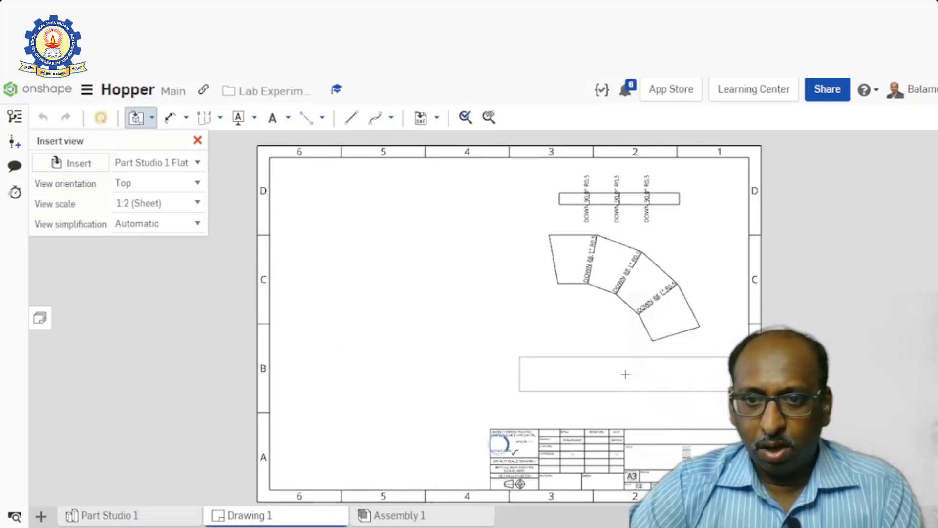
pyautogui.click(626, 374)
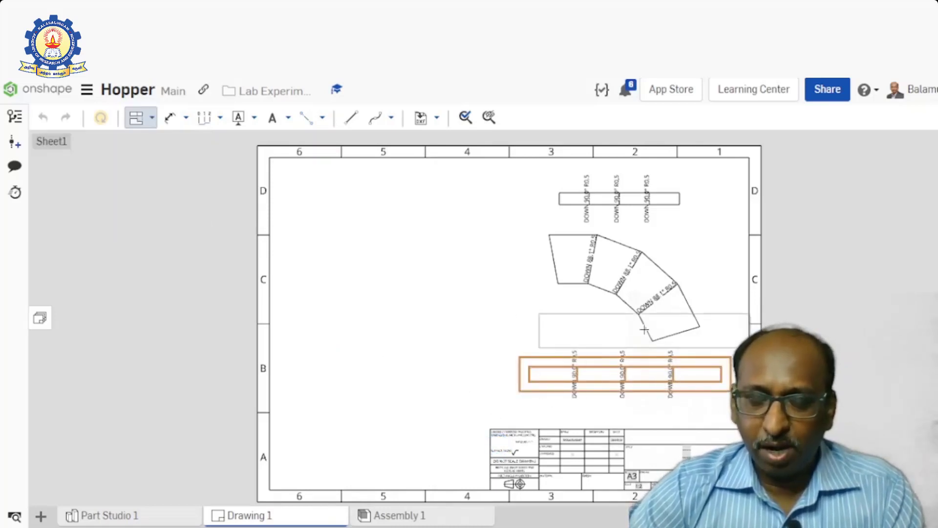
pyautogui.scroll(2, 638, 285)
pyautogui.scroll(2, 638, 285)
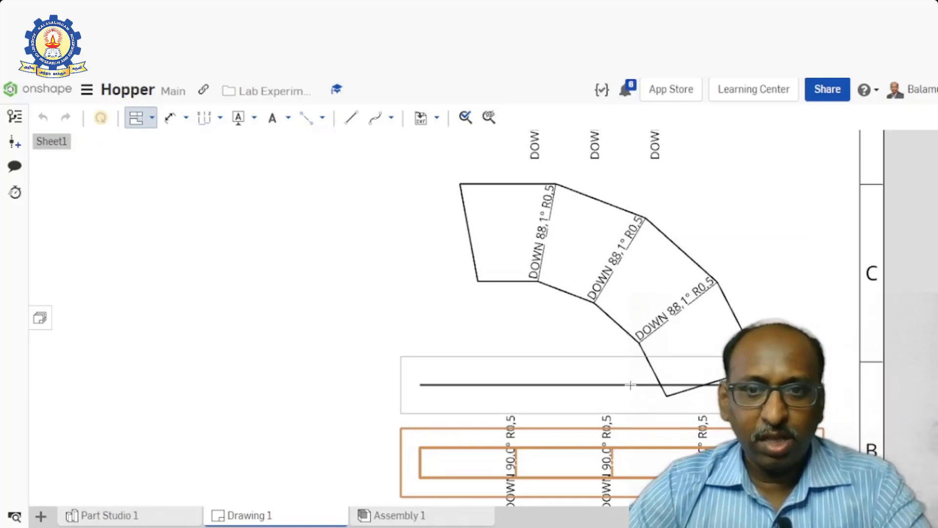
pyautogui.click(630, 385)
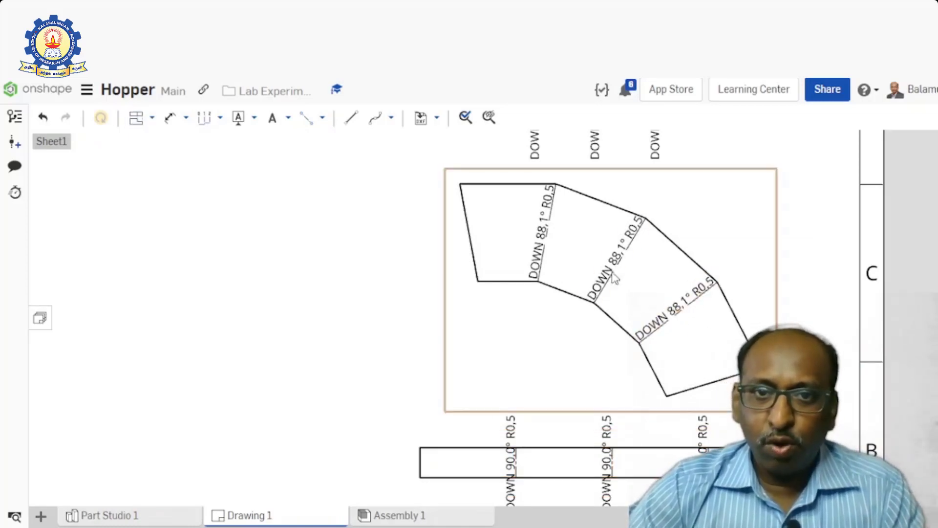
# Step: Hide the bend notes in the Part 3 flat pattern view
pyautogui.click(471, 339)
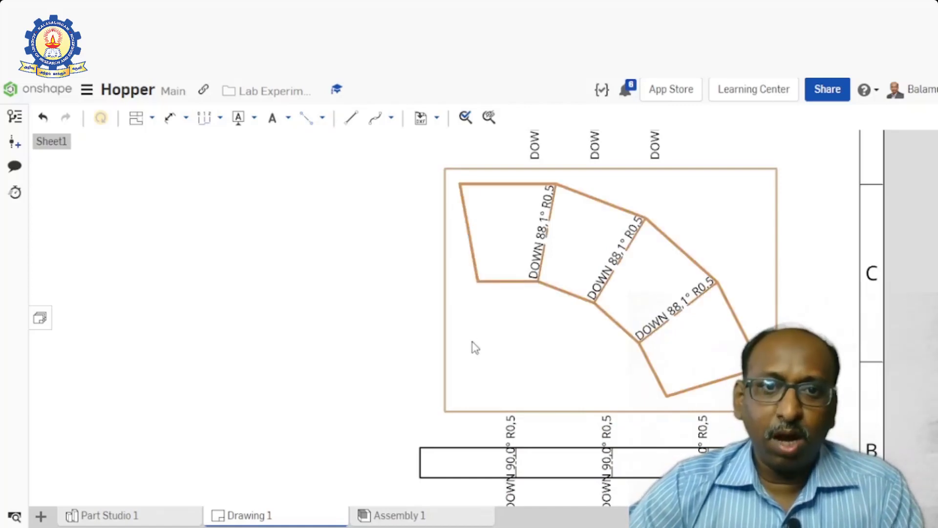
pyautogui.rightClick(686, 209)
pyautogui.moveTo(748, 201)
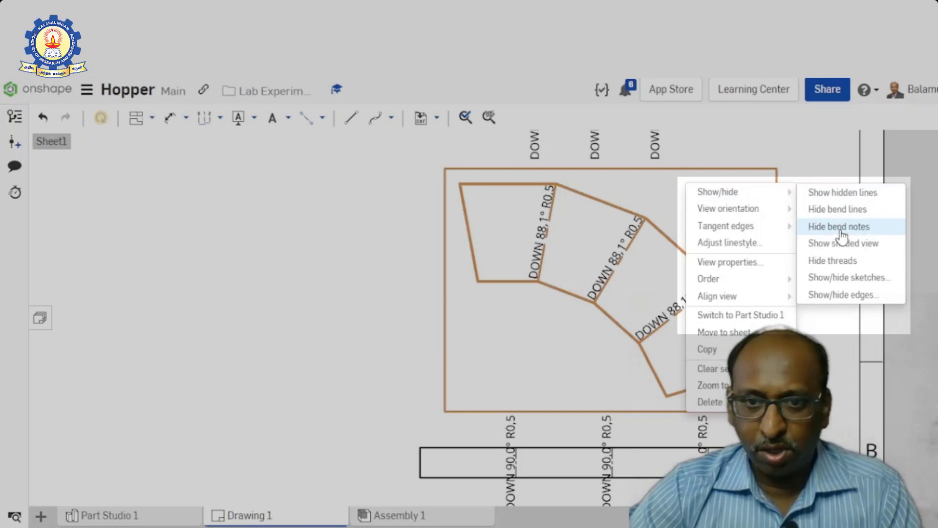
pyautogui.click(839, 227)
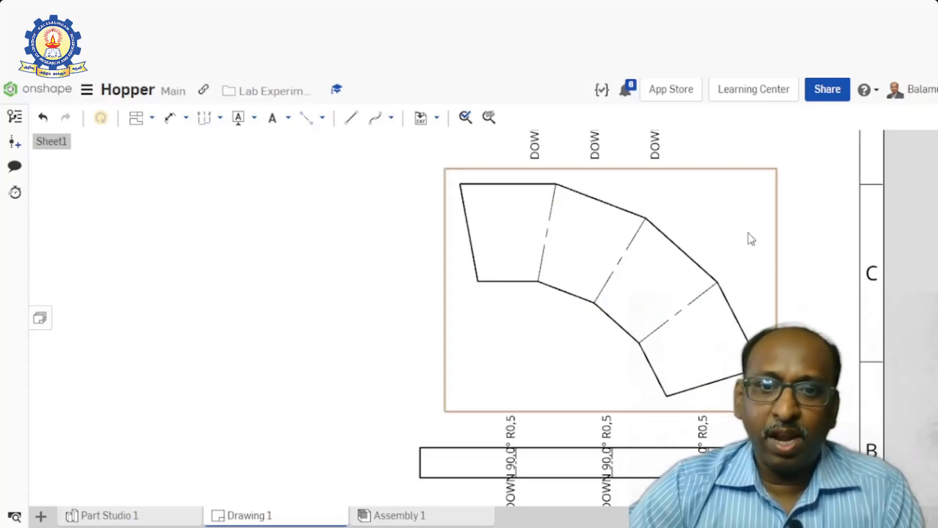
# Step: Show the bend notes again in the Part 3 flat pattern view
pyautogui.scroll(-1, 750, 235)
pyautogui.scroll(1, 751, 235)
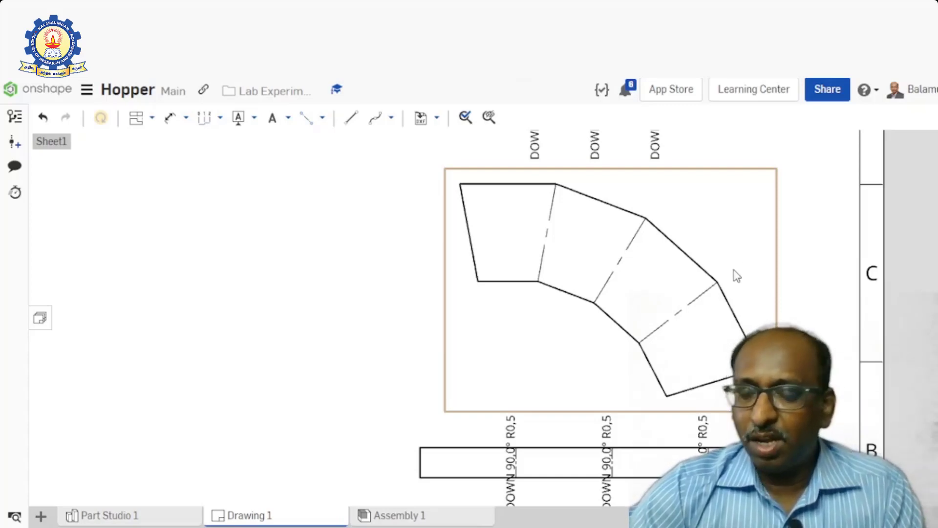
pyautogui.scroll(1, 732, 278)
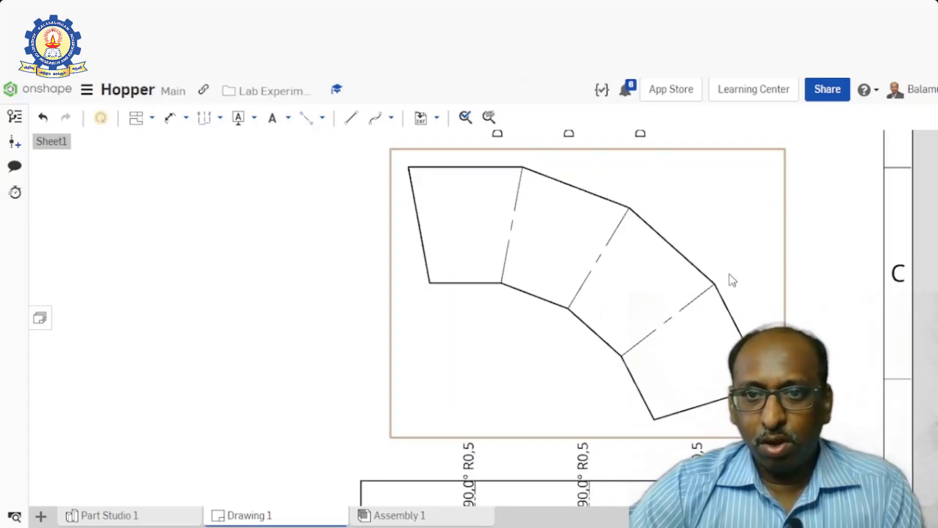
pyautogui.rightClick(702, 227)
pyautogui.moveTo(781, 220)
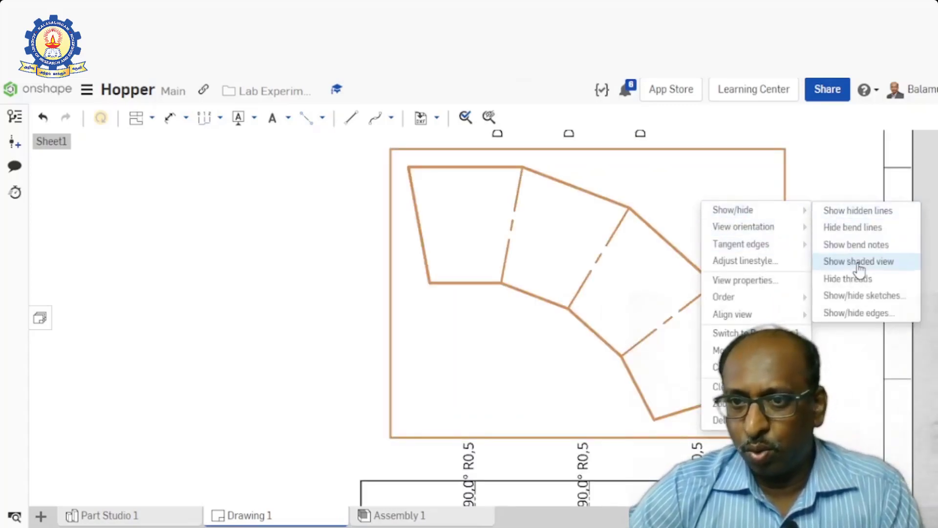
pyautogui.click(856, 245)
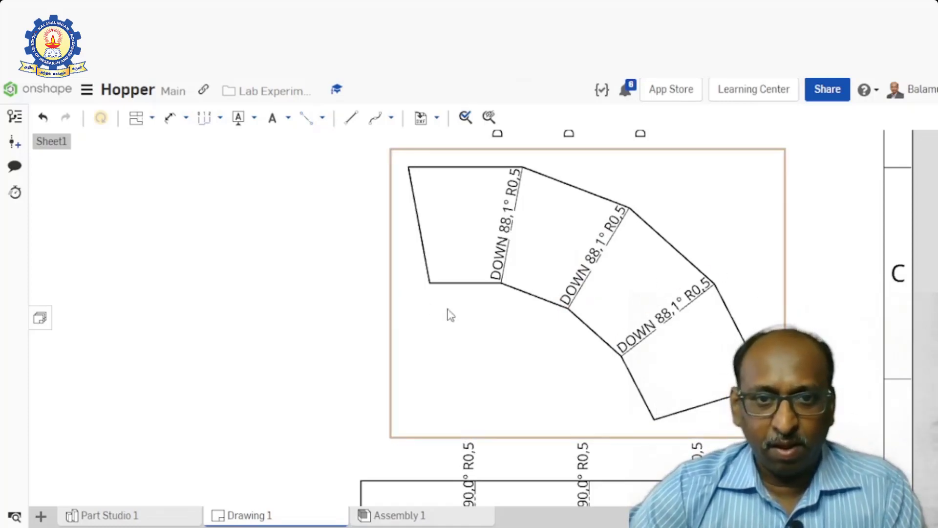
pyautogui.scroll(-3, 466, 315)
pyautogui.scroll(1, 482, 323)
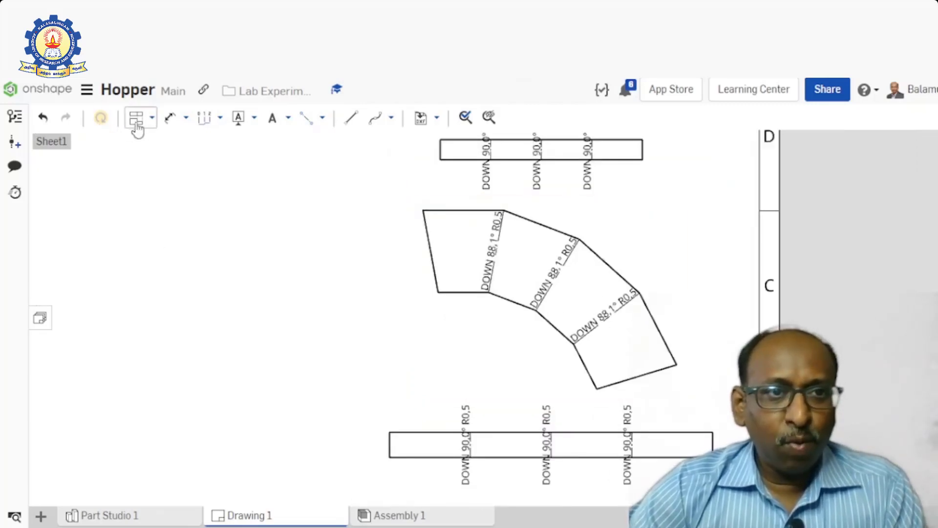
pyautogui.click(151, 118)
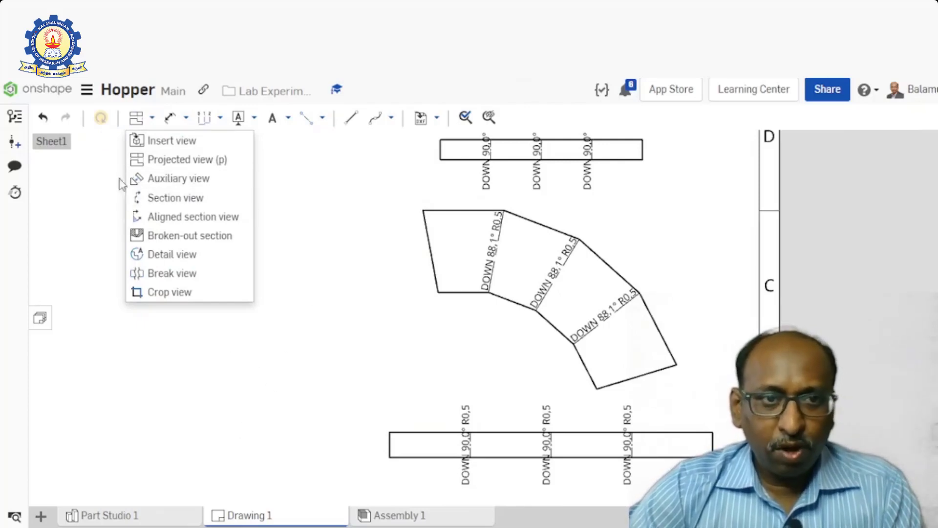
pyautogui.click(299, 286)
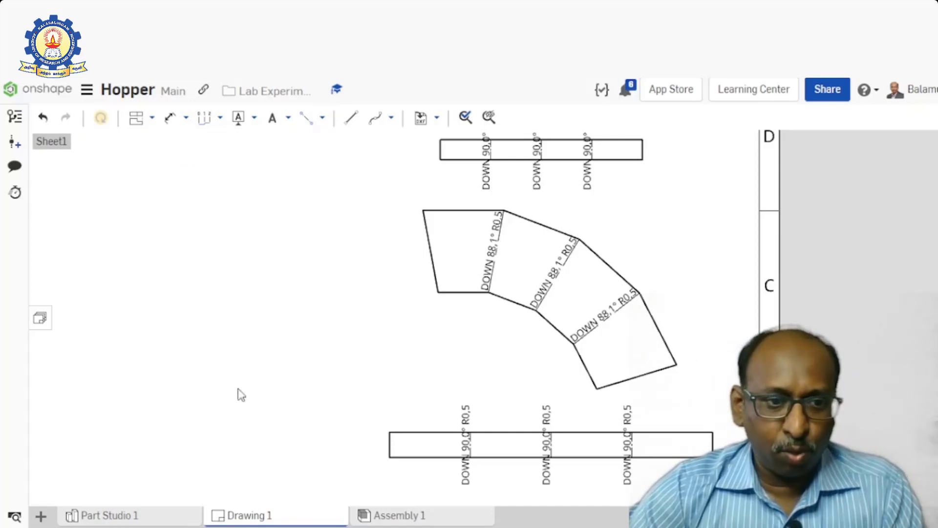
# Step: In Part Studio 1, shell the solid hopper to a 0.5 mm thickness, removing its top and bottom faces
pyautogui.moveTo(138, 522)
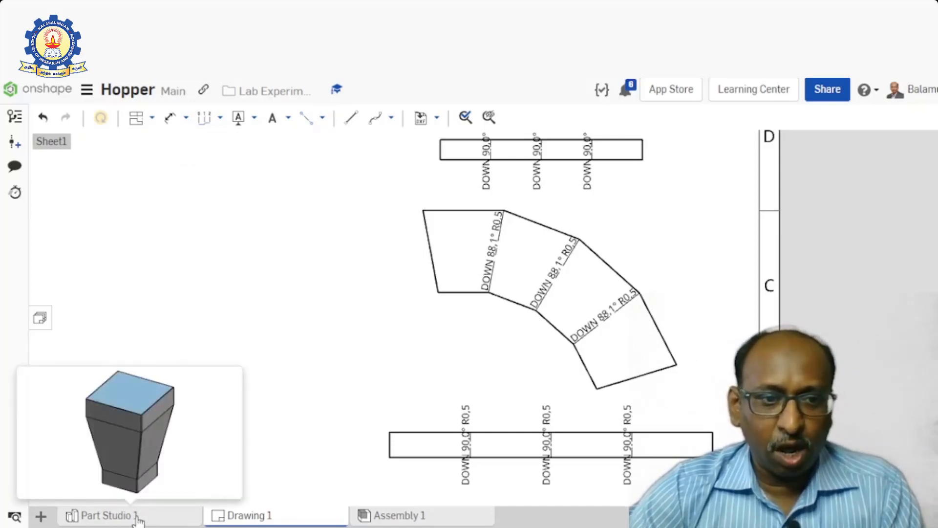
pyautogui.click(142, 516)
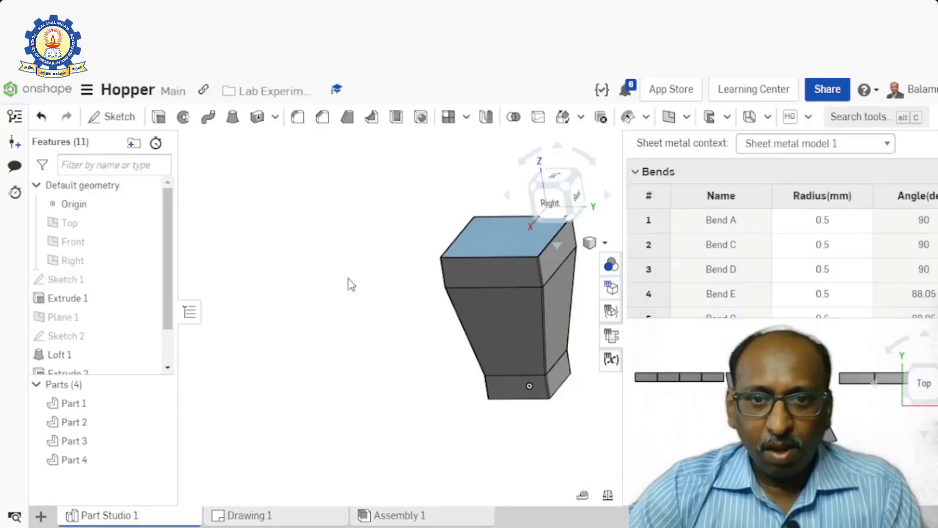
pyautogui.moveTo(350, 283)
pyautogui.mouseDown(button='right')
pyautogui.moveTo(375, 310)
pyautogui.moveTo(356, 287)
pyautogui.moveTo(360, 293)
pyautogui.mouseUp(button='right')
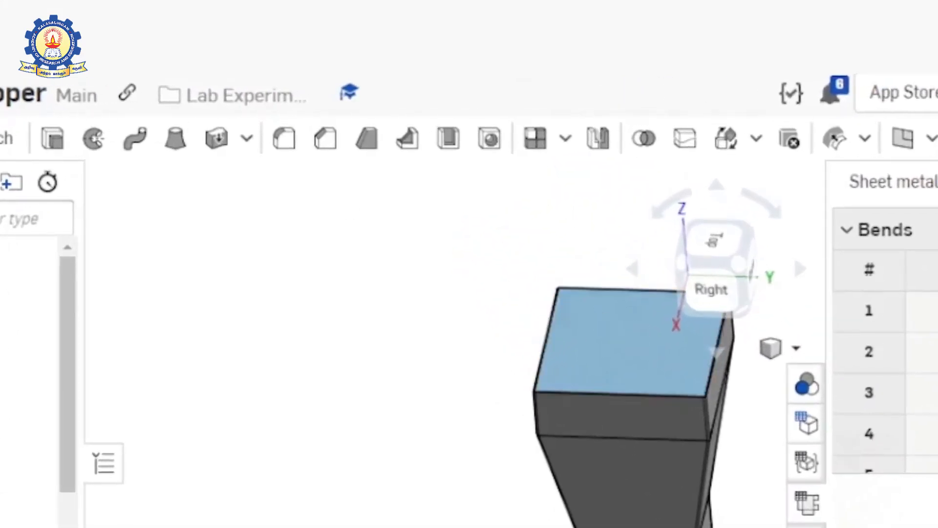
pyautogui.click(448, 138)
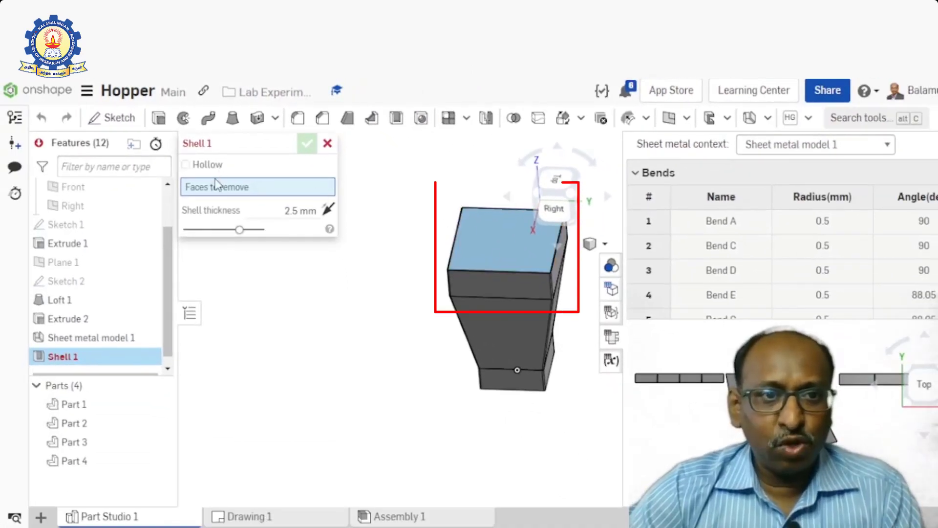
pyautogui.click(499, 254)
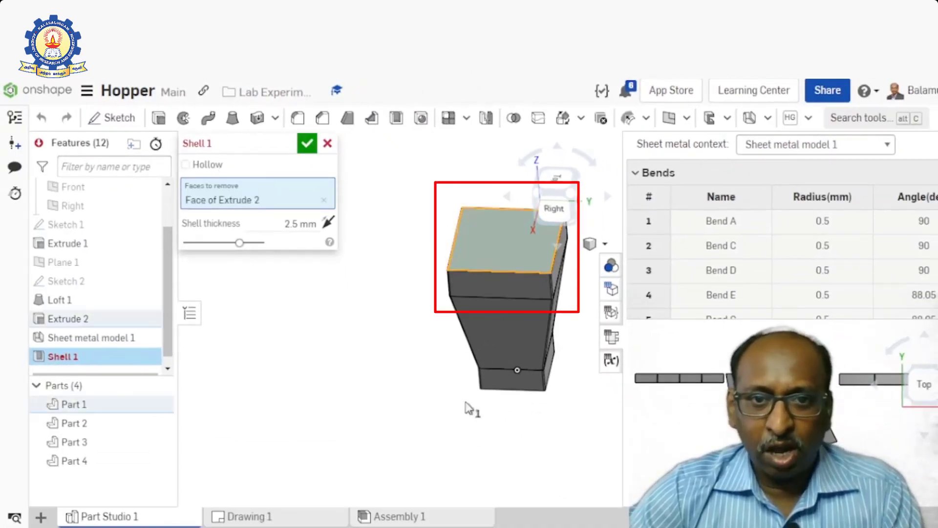
pyautogui.moveTo(507, 461); pyautogui.dragTo(481, 417, button='right')
pyautogui.click(508, 391)
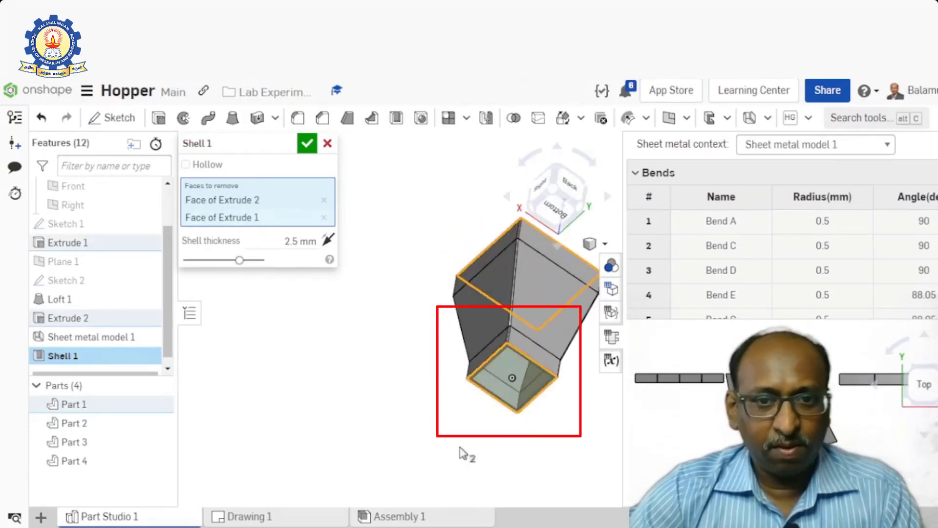
pyautogui.moveTo(420, 277); pyautogui.dragTo(400, 320, button='right')
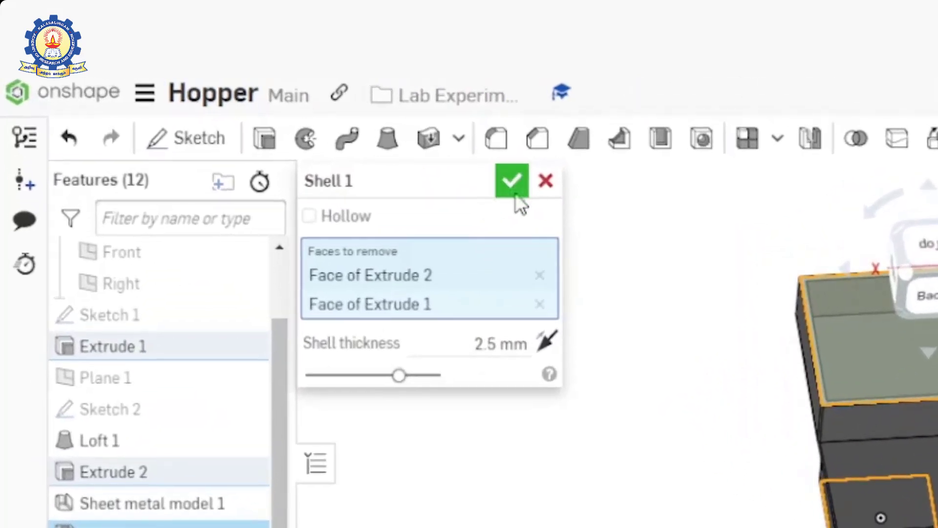
pyautogui.click(510, 344)
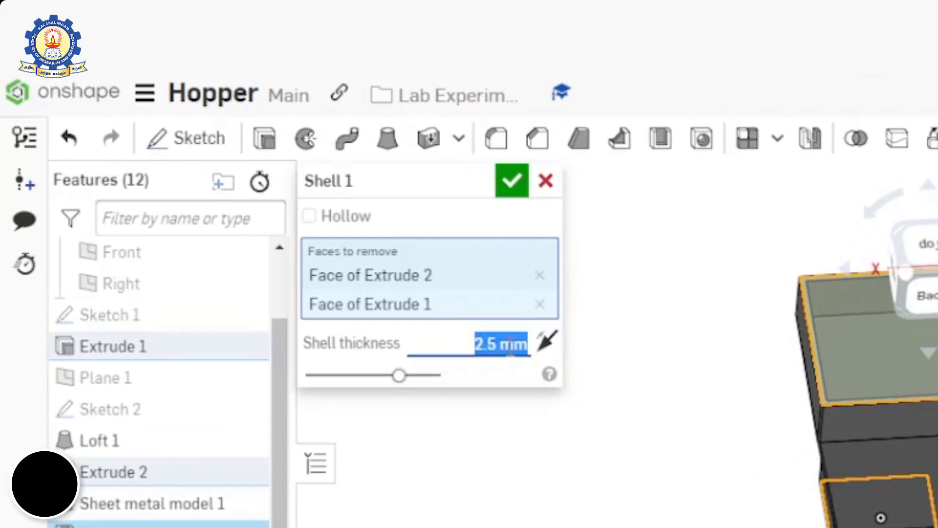
pyautogui.write('10.5')
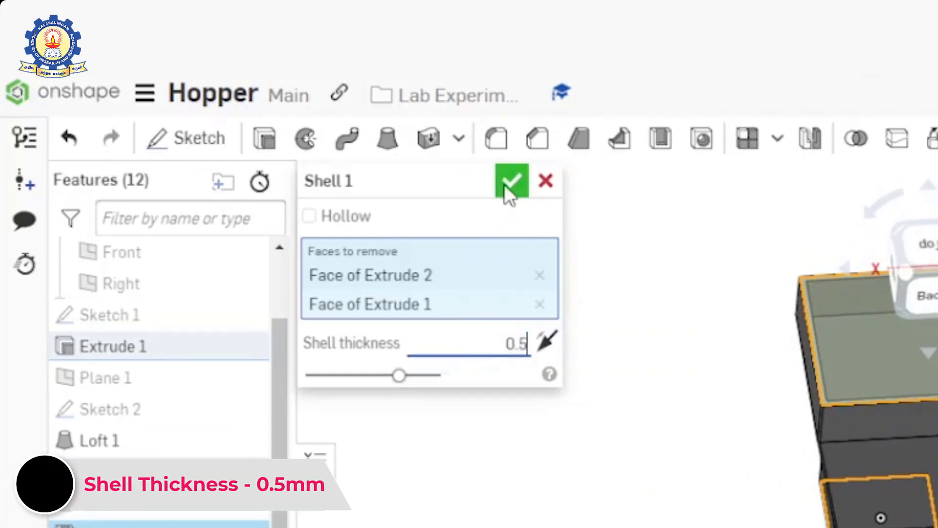
pyautogui.click(511, 182)
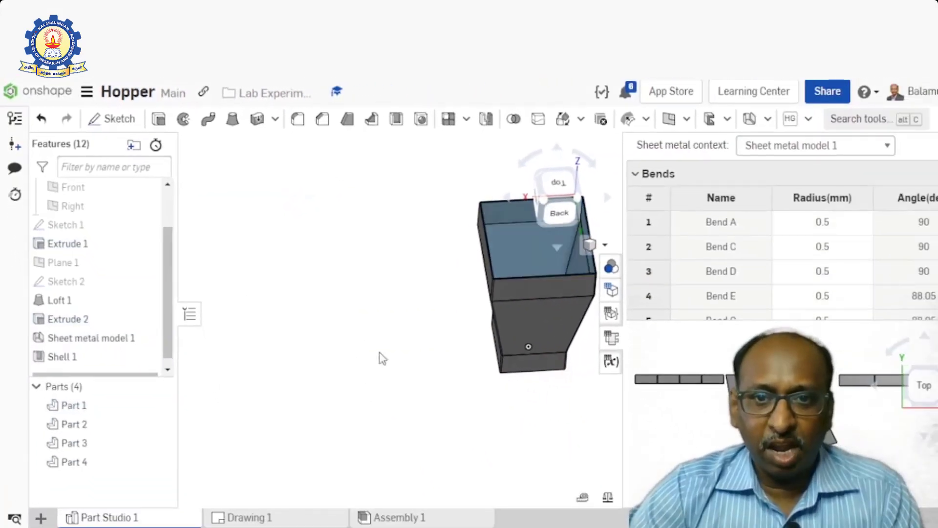
pyautogui.moveTo(437, 395)
pyautogui.mouseDown(button='right')
pyautogui.moveTo(444, 371)
pyautogui.moveTo(421, 386)
pyautogui.moveTo(429, 380)
pyautogui.mouseUp(button='right')
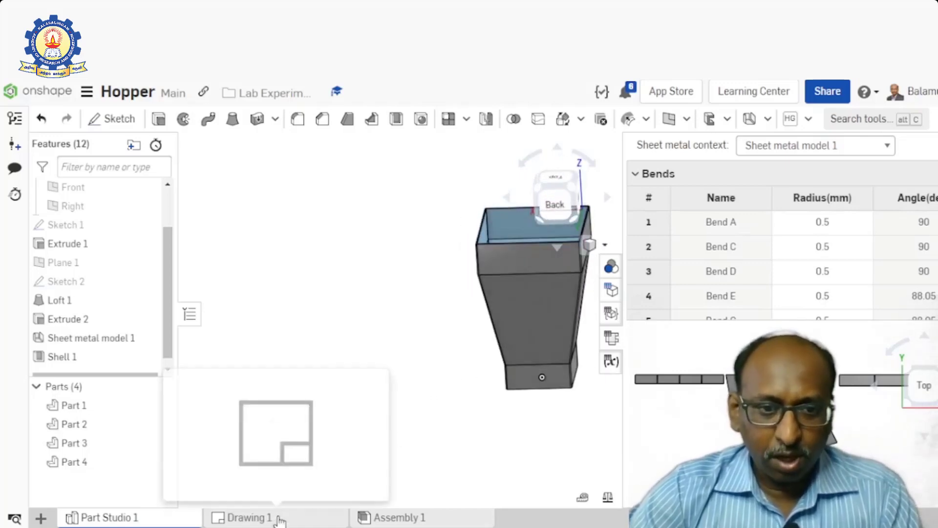
# Step: In Drawing 1, insert a 1:2 front view of Part 1 to the left of the flat patterns
pyautogui.click(273, 519)
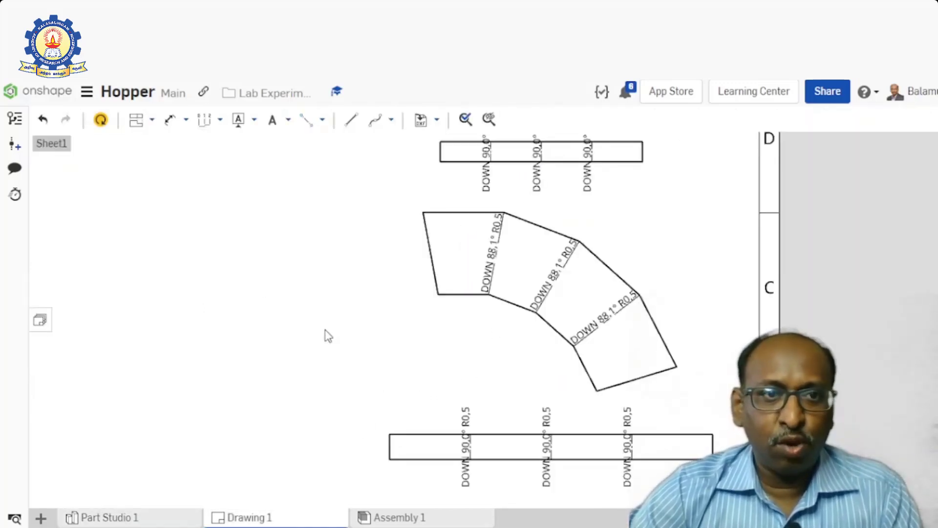
pyautogui.click(149, 120)
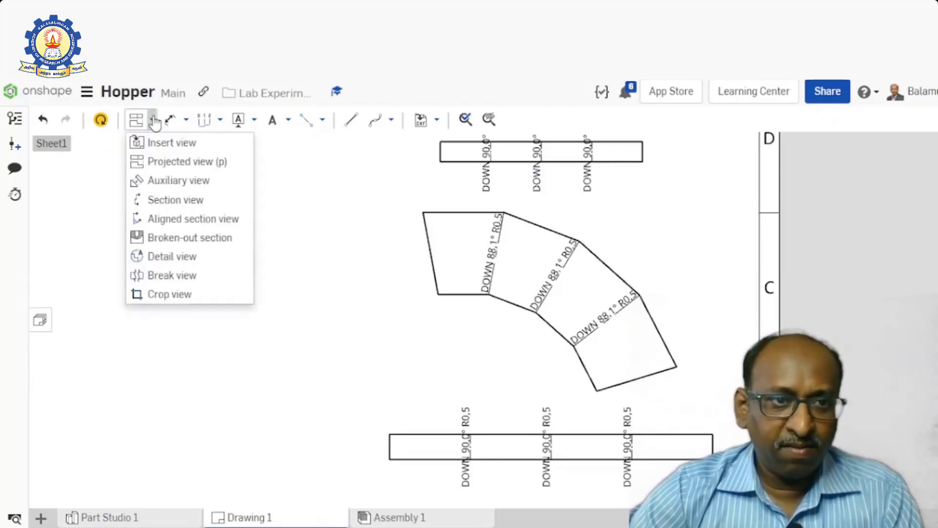
pyautogui.click(172, 144)
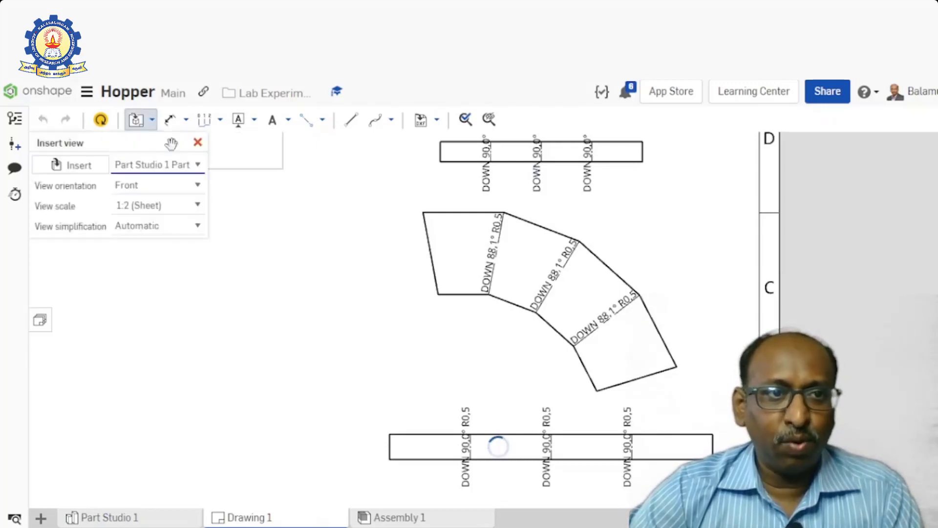
pyautogui.click(76, 168)
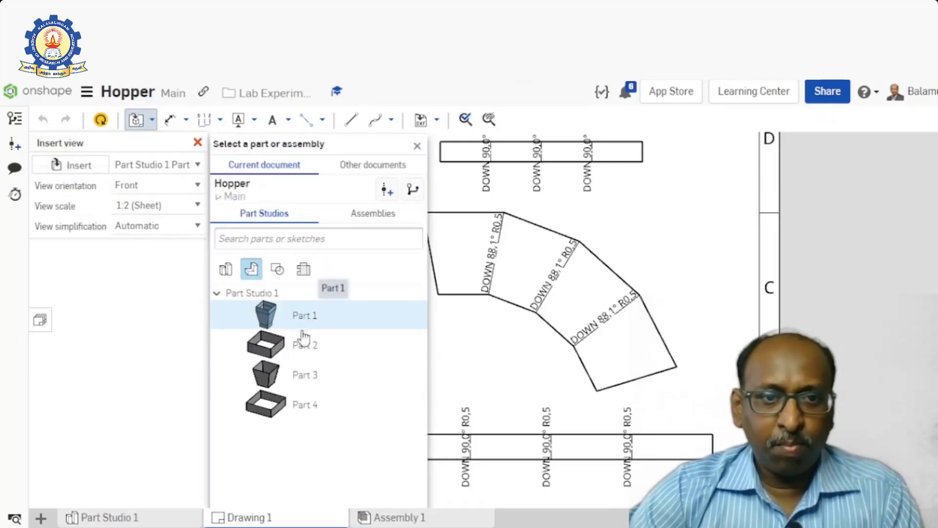
pyautogui.click(302, 329)
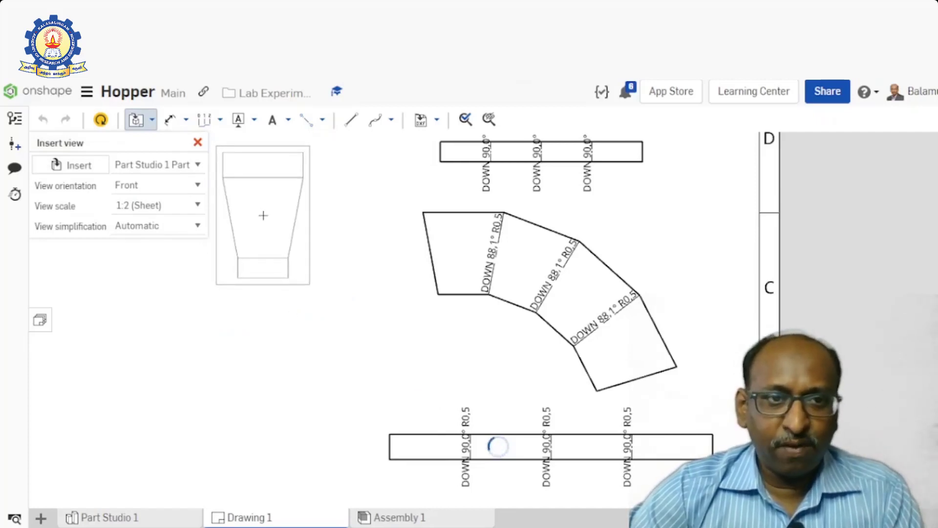
pyautogui.click(263, 216)
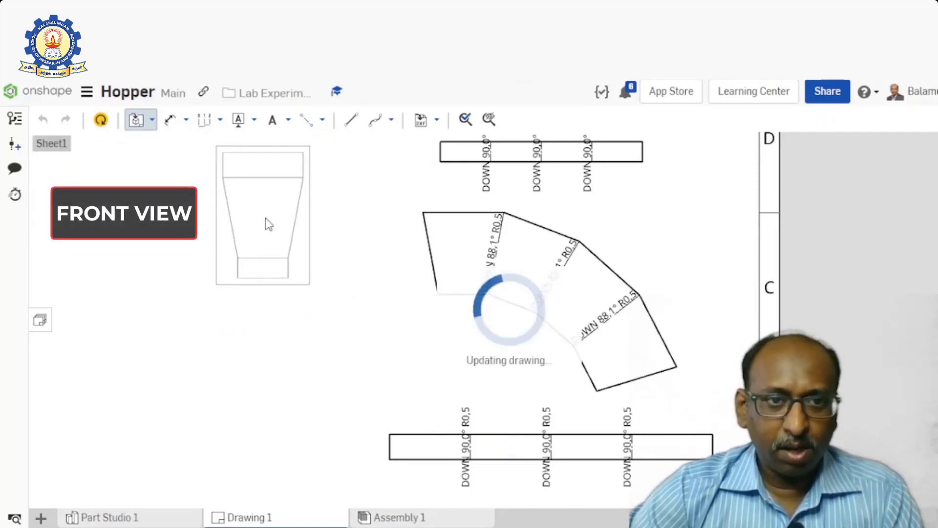